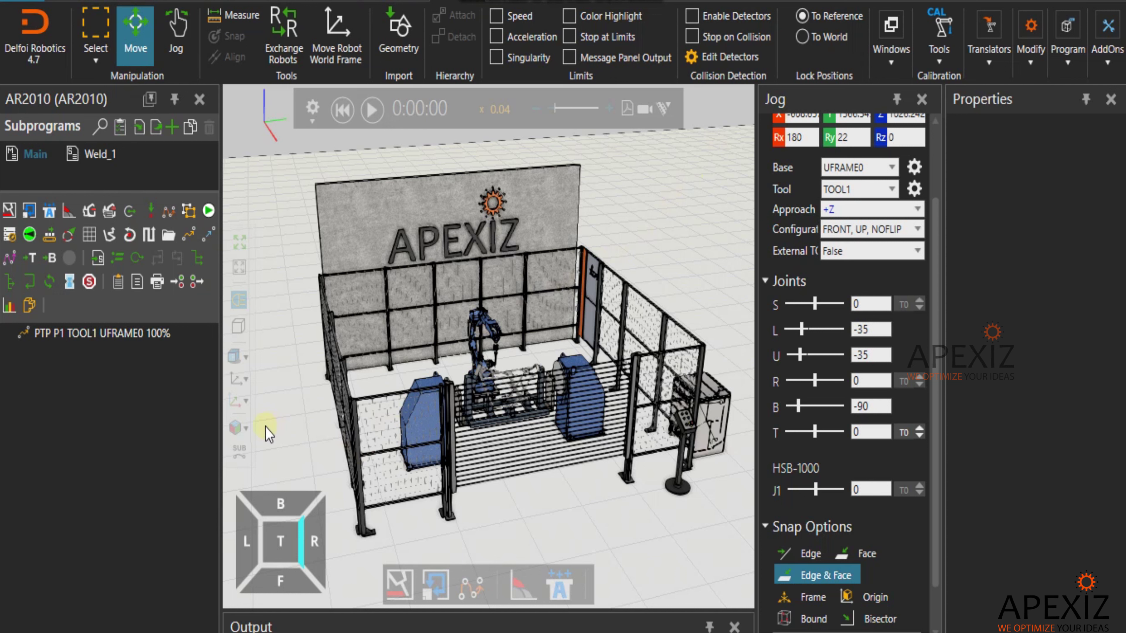
- Recall the saved View2 and examine the tubular frame mounted on the positioner up close
{"action": "left_click", "coordinate": [243, 427]}
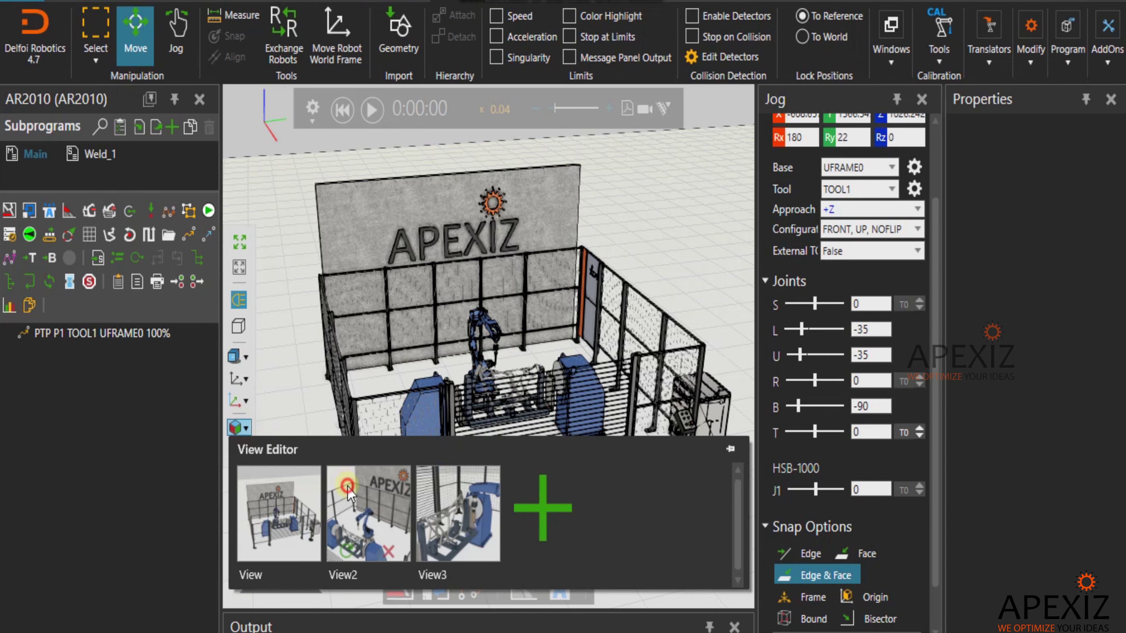
{"action": "left_click", "coordinate": [246, 428]}
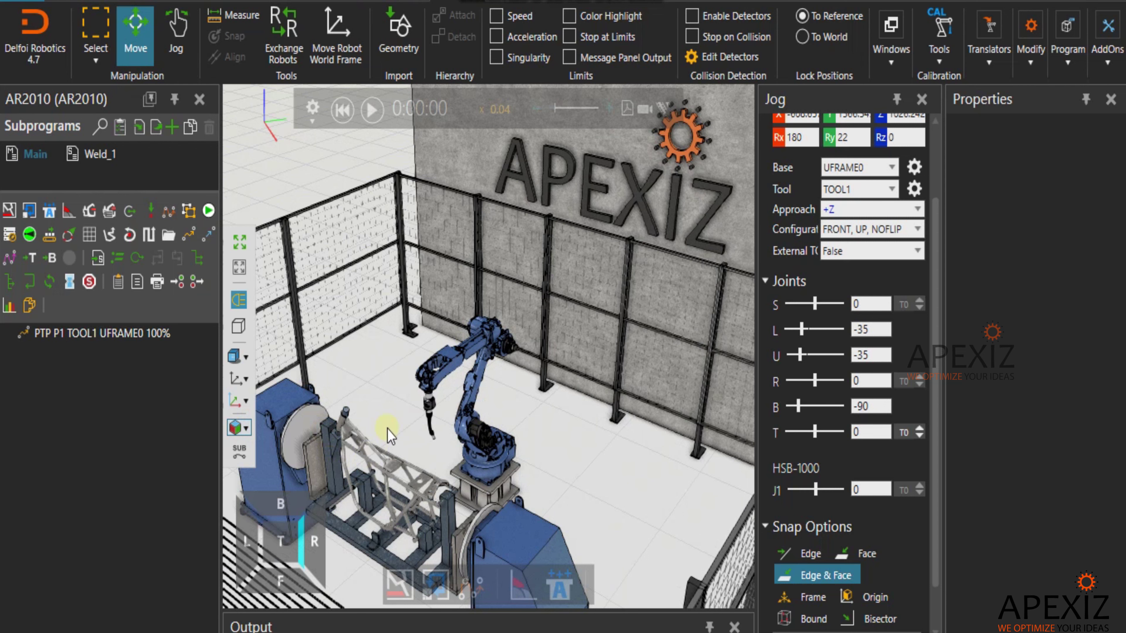
{"action": "right_click_drag", "start_coordinate": [460, 421], "coordinate": [396, 421]}
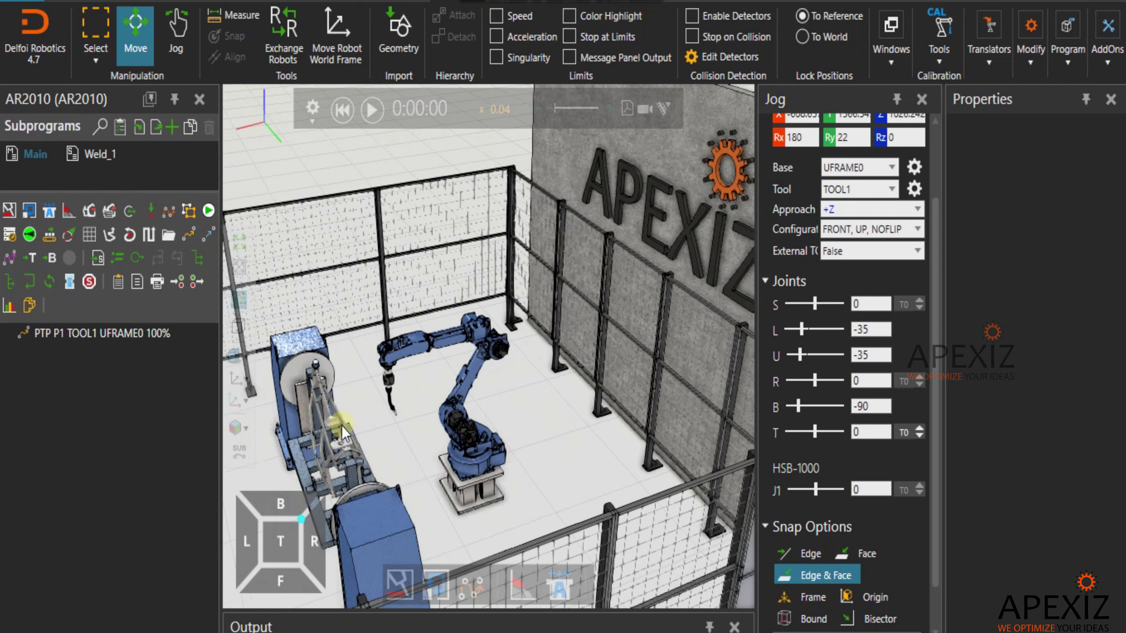
{"action": "scroll", "coordinate": [324, 404], "scroll_direction": "up", "scroll_amount": 5}
{"action": "scroll", "coordinate": [326, 412], "scroll_direction": "up", "scroll_amount": 5}
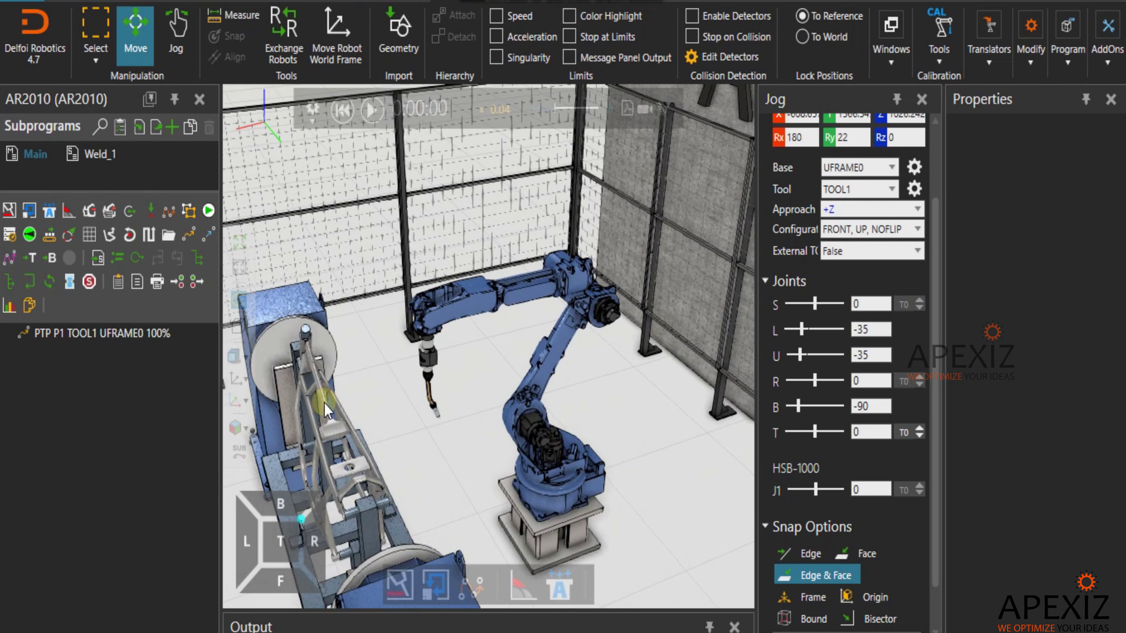
{"action": "scroll", "coordinate": [325, 420], "scroll_direction": "up", "scroll_amount": 3}
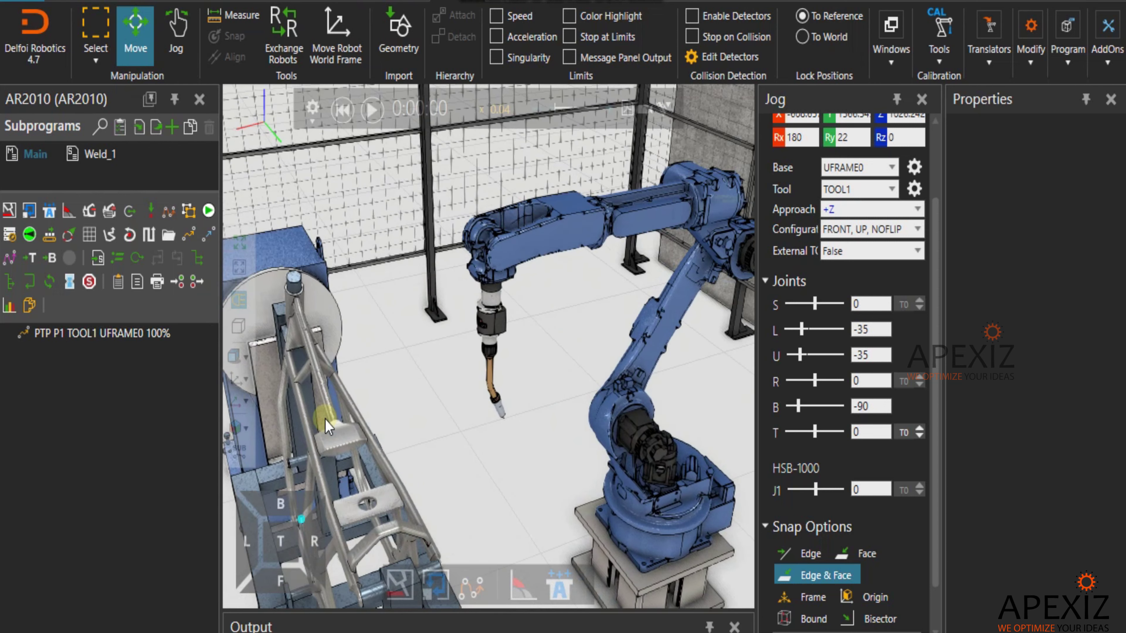
{"action": "middle_click_drag", "start_coordinate": [452, 406], "coordinate": [421, 461]}
{"action": "right_click_drag", "start_coordinate": [447, 454], "coordinate": [619, 418]}
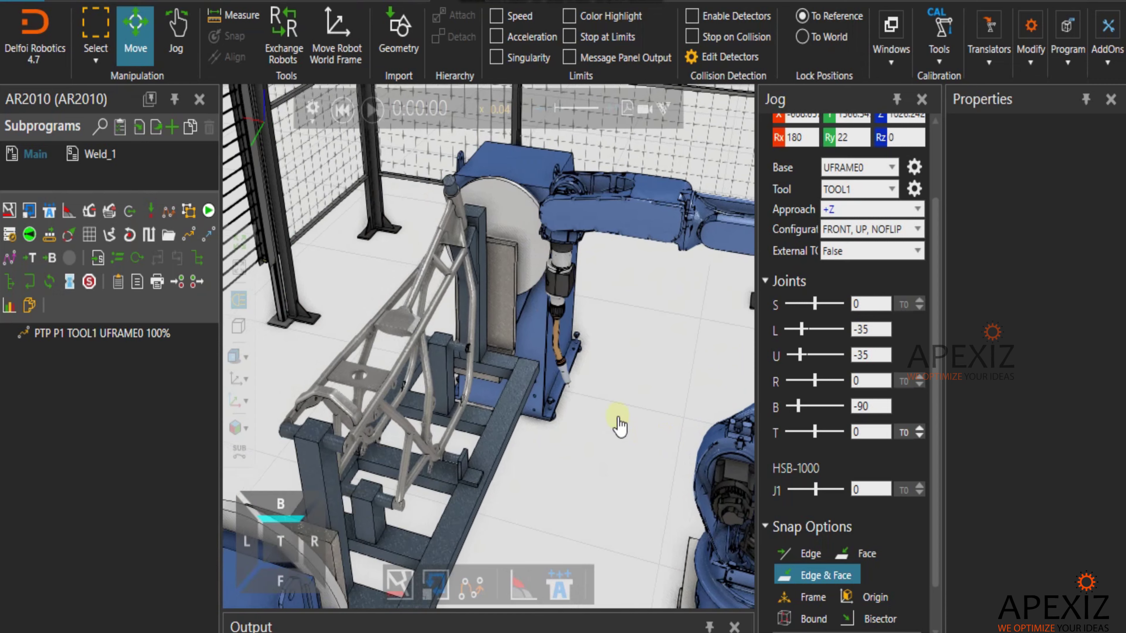
{"action": "scroll", "coordinate": [416, 333], "scroll_direction": "up", "scroll_amount": 6}
{"action": "right_click_drag", "start_coordinate": [415, 333], "coordinate": [444, 324]}
- Add a weld to the Weld_1 subprogram and pick the seam where the upright tube meets the underside of the long frame tube
{"action": "left_click", "coordinate": [98, 154]}
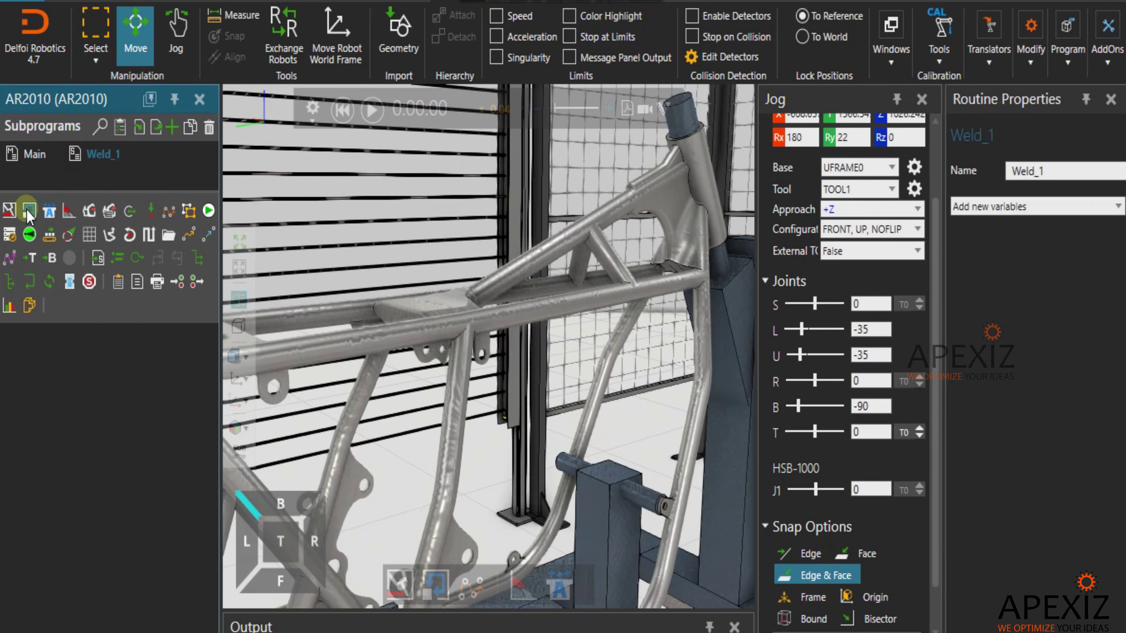
{"action": "left_click", "coordinate": [12, 210]}
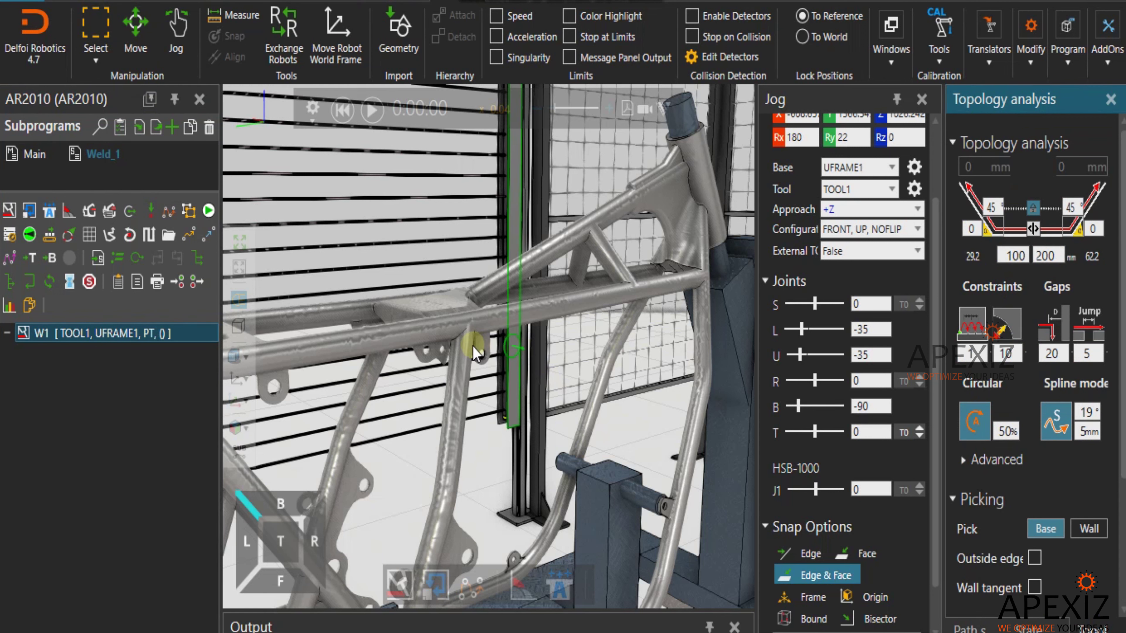
{"action": "scroll", "coordinate": [460, 347], "scroll_direction": "up", "scroll_amount": 4}
{"action": "scroll", "coordinate": [459, 348], "scroll_direction": "up", "scroll_amount": 5}
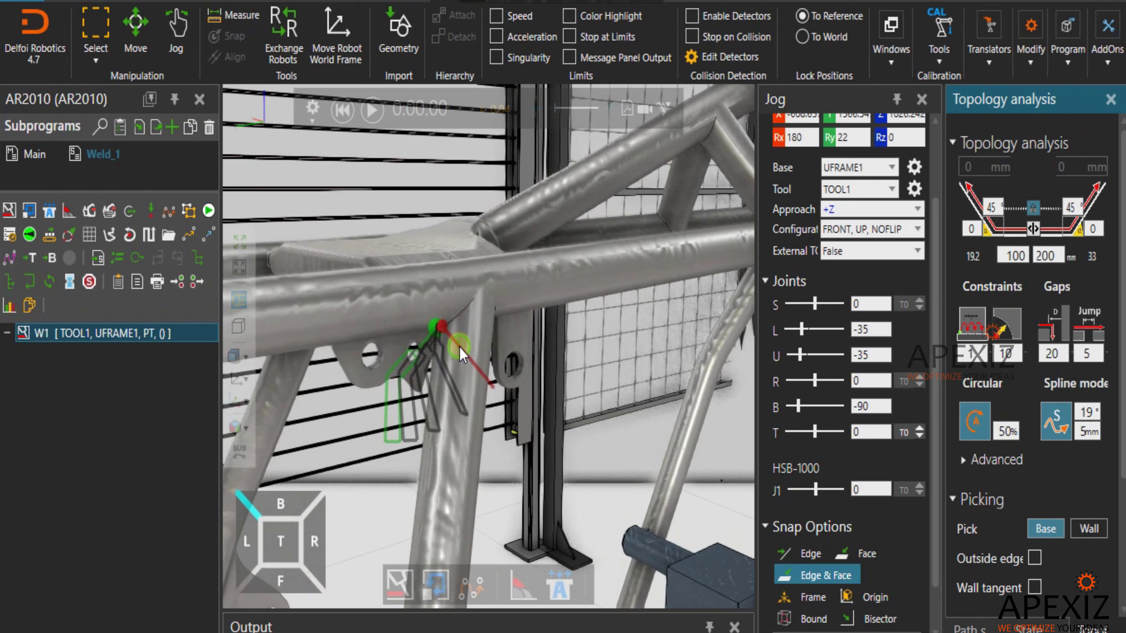
{"action": "left_click", "coordinate": [461, 302]}
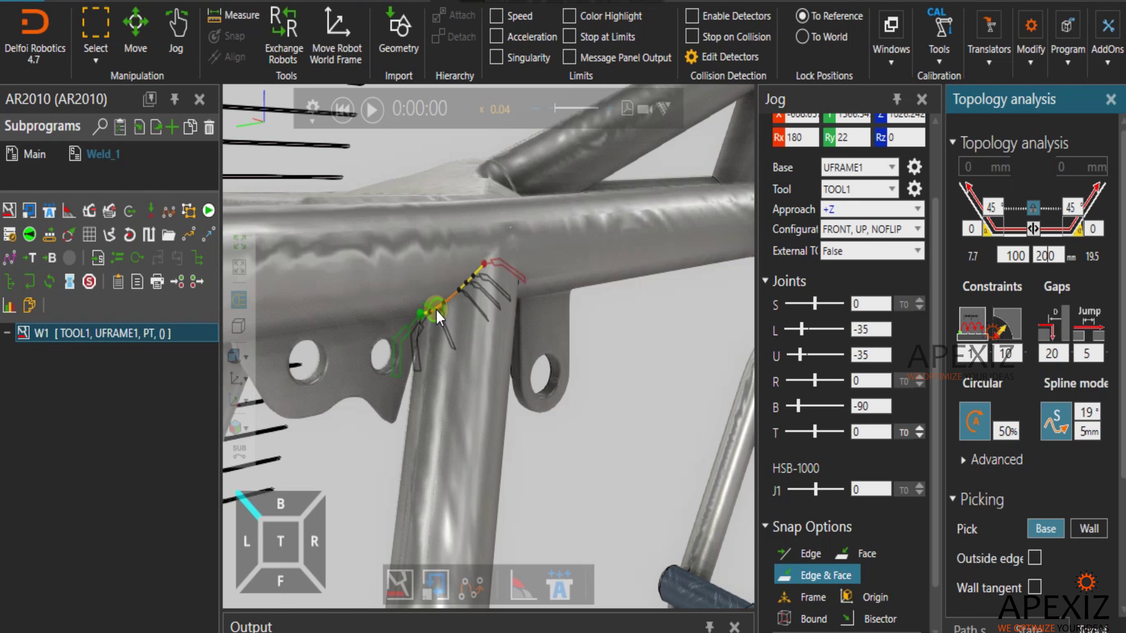
{"action": "left_click", "coordinate": [437, 310]}
- Set the first topology analysis distance to 5 mm and generate the weld path from the picked seam
{"action": "right_click_drag", "start_coordinate": [437, 310], "coordinate": [485, 309]}
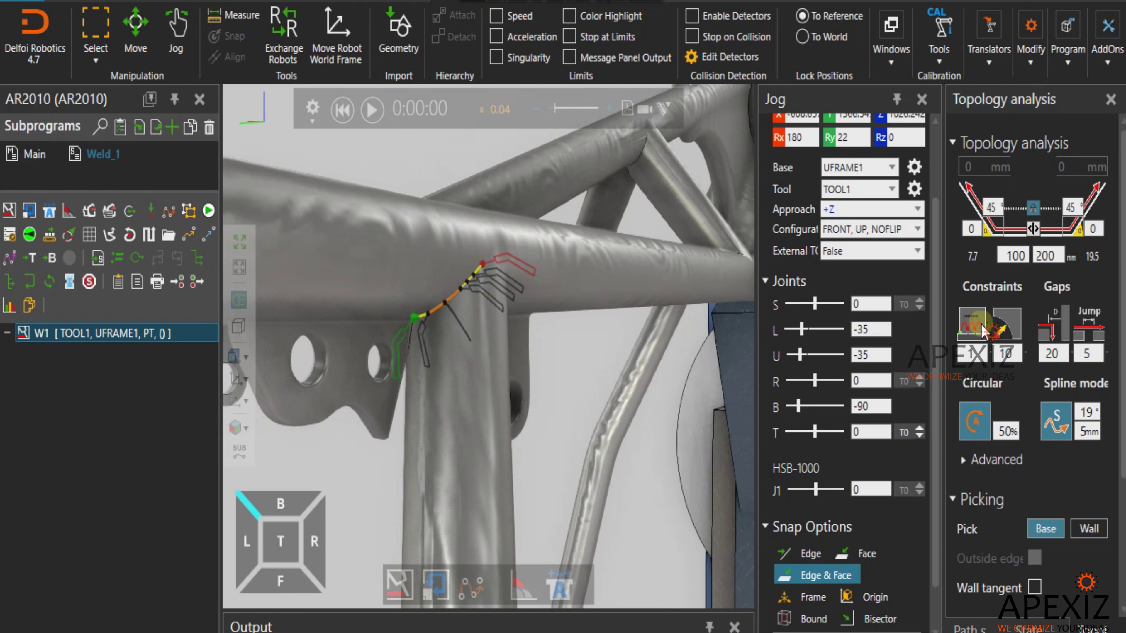
{"action": "left_click", "coordinate": [974, 256]}
{"action": "left_click", "coordinate": [1047, 254]}
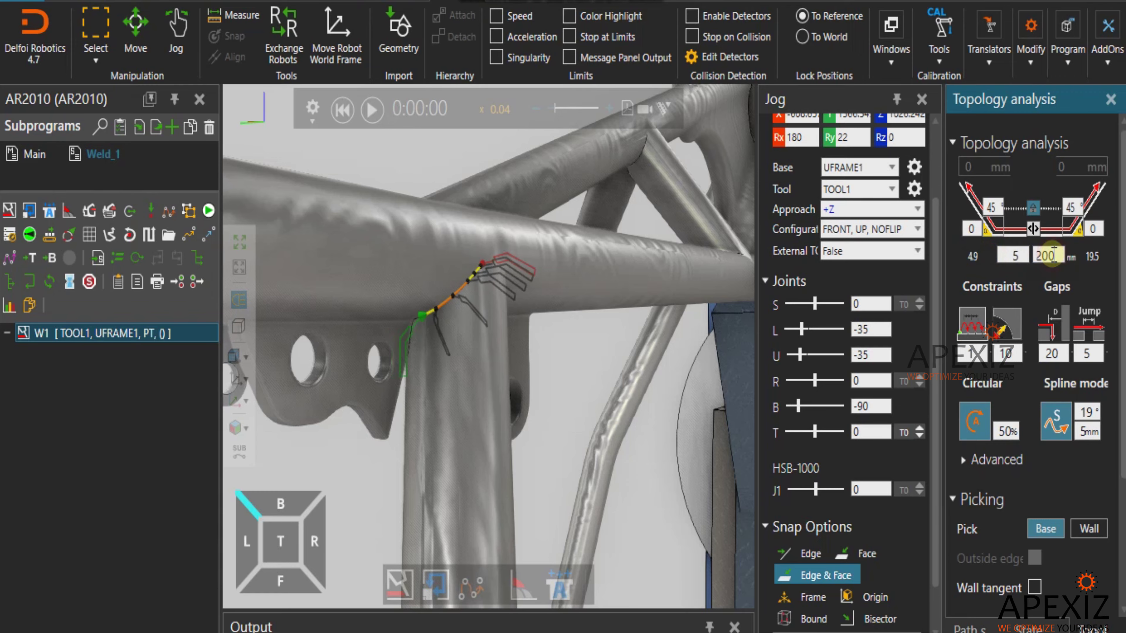
{"action": "right_click_drag", "start_coordinate": [546, 381], "coordinate": [460, 377]}
{"action": "scroll", "coordinate": [464, 373], "scroll_direction": "down", "scroll_amount": 4}
{"action": "scroll", "coordinate": [461, 346], "scroll_direction": "down", "scroll_amount": 10}
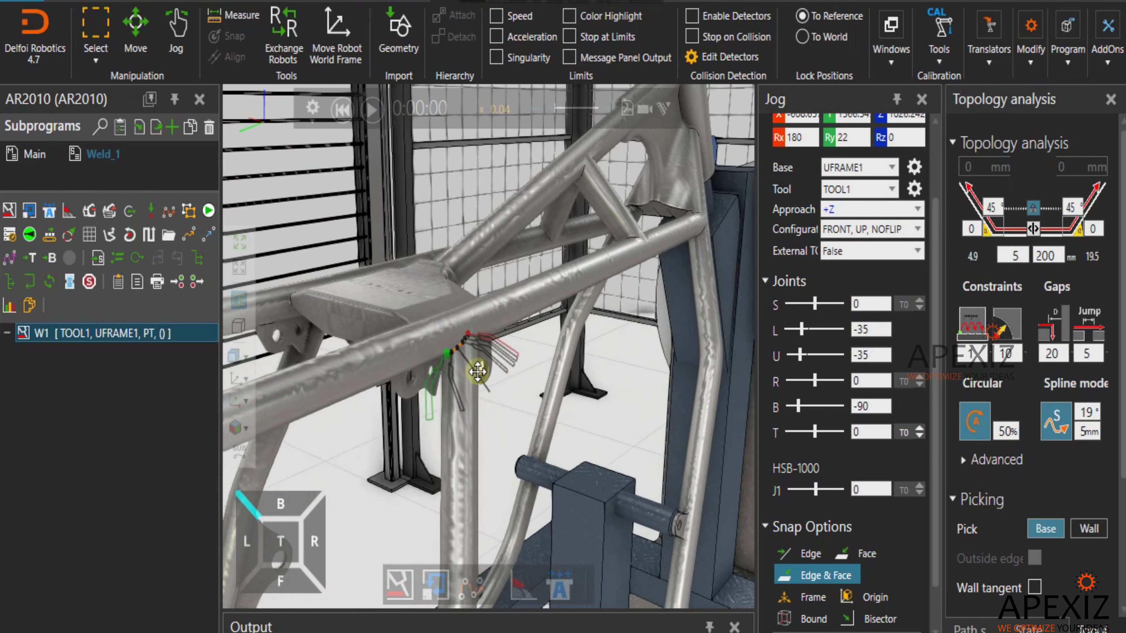
{"action": "scroll", "coordinate": [1024, 510], "scroll_direction": "down", "scroll_amount": 4}
{"action": "left_click", "coordinate": [977, 602]}
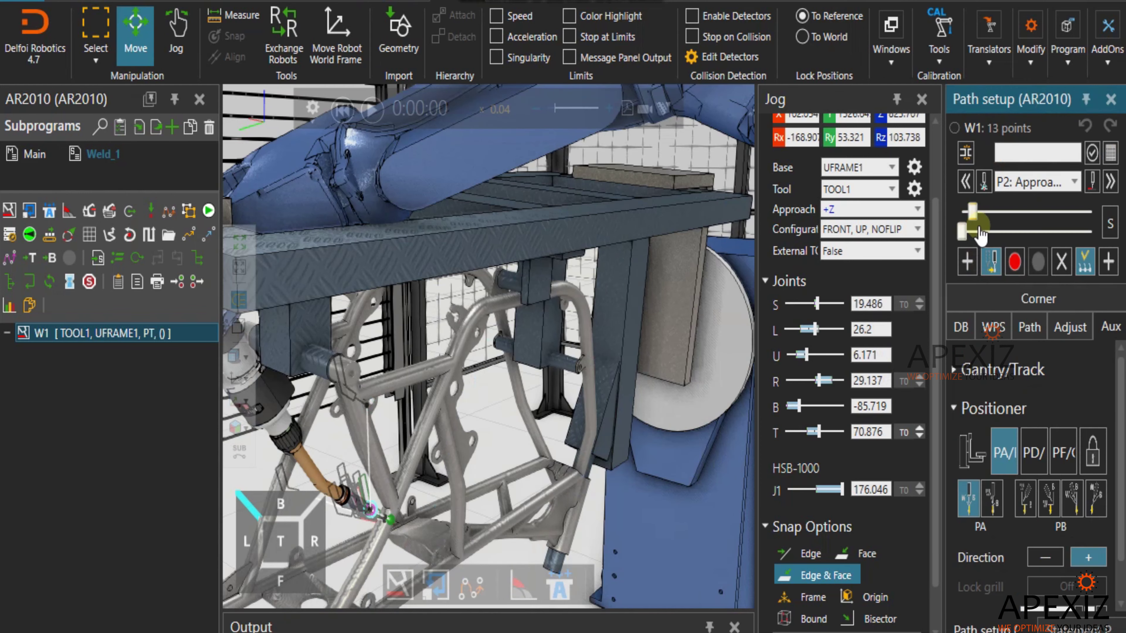
- Lock the positioner for weld path W1 at its angle for point P6
{"action": "left_click", "coordinate": [1029, 327]}
{"action": "scroll", "coordinate": [1033, 510], "scroll_direction": "down", "scroll_amount": 5}
{"action": "scroll", "coordinate": [1035, 554], "scroll_direction": "down", "scroll_amount": 2}
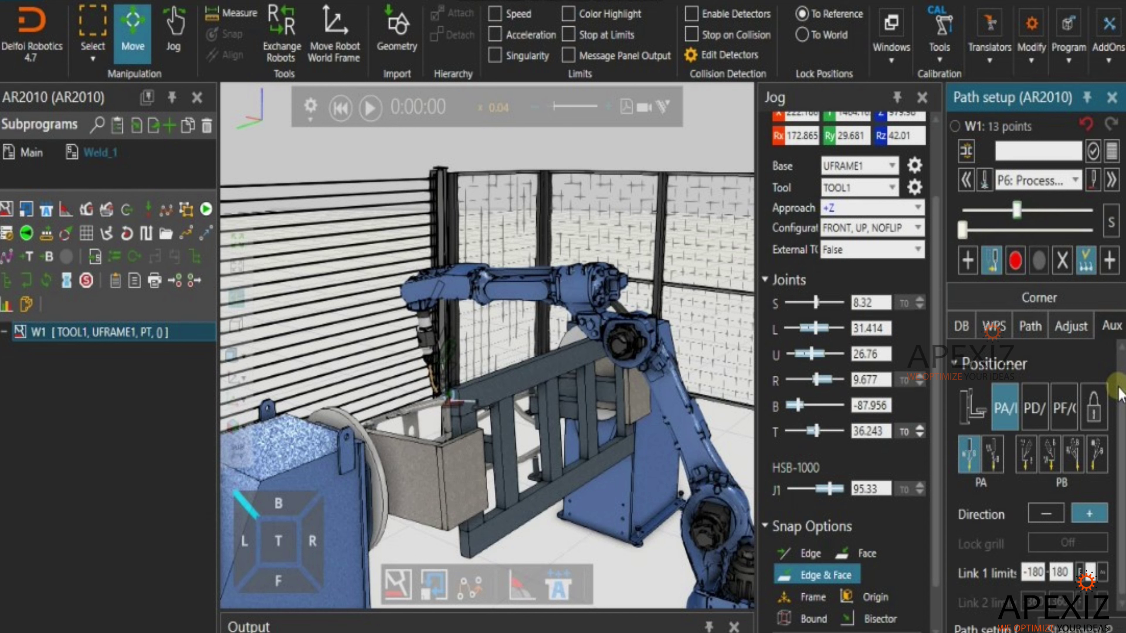
{"action": "left_click", "coordinate": [1094, 408]}
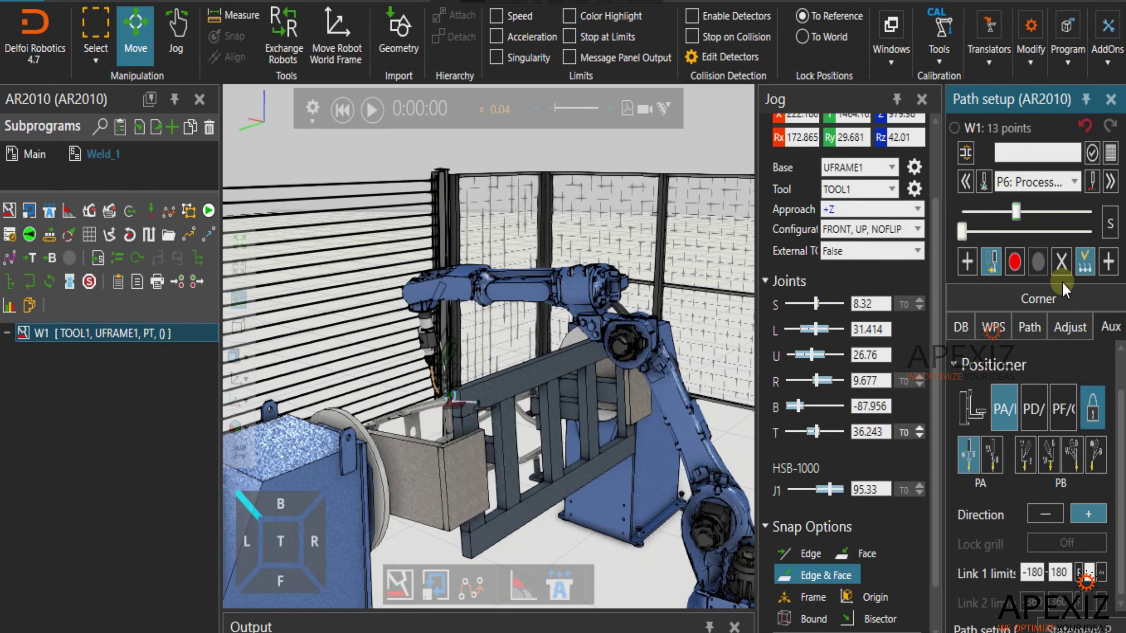
- Step the robot through the weld path from approach point P2 to P9 and check its posture
{"action": "left_click", "coordinate": [993, 209]}
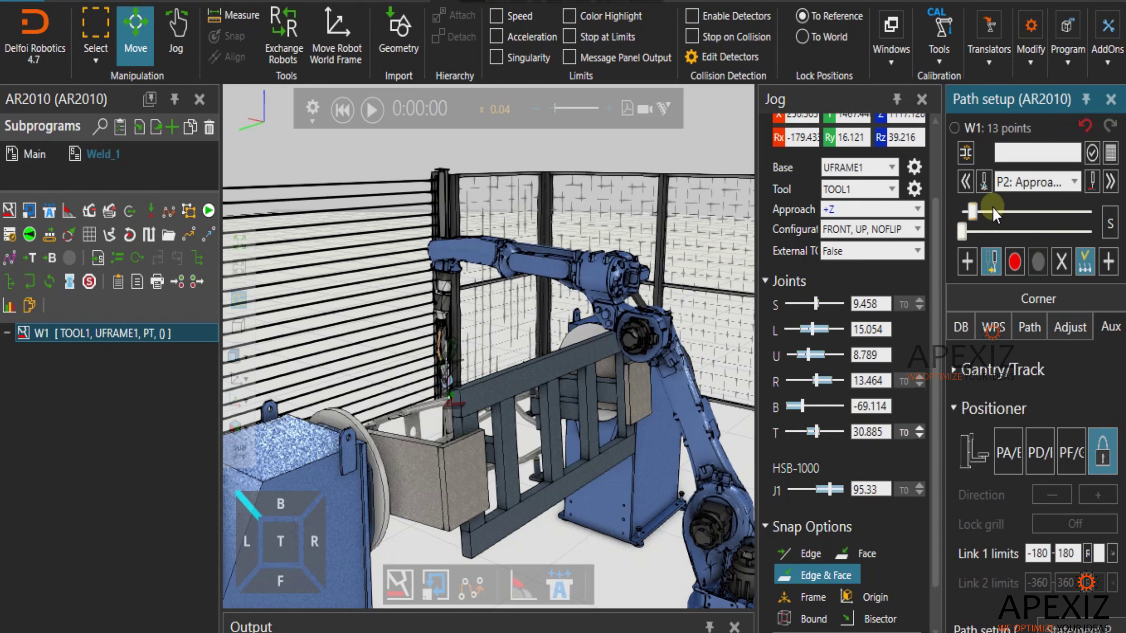
{"action": "key", "text": "Left"}
{"action": "key", "text": "Right"}
{"action": "key", "text": "Right"}
{"action": "key", "text": "Right"}
{"action": "key", "text": "Right"}
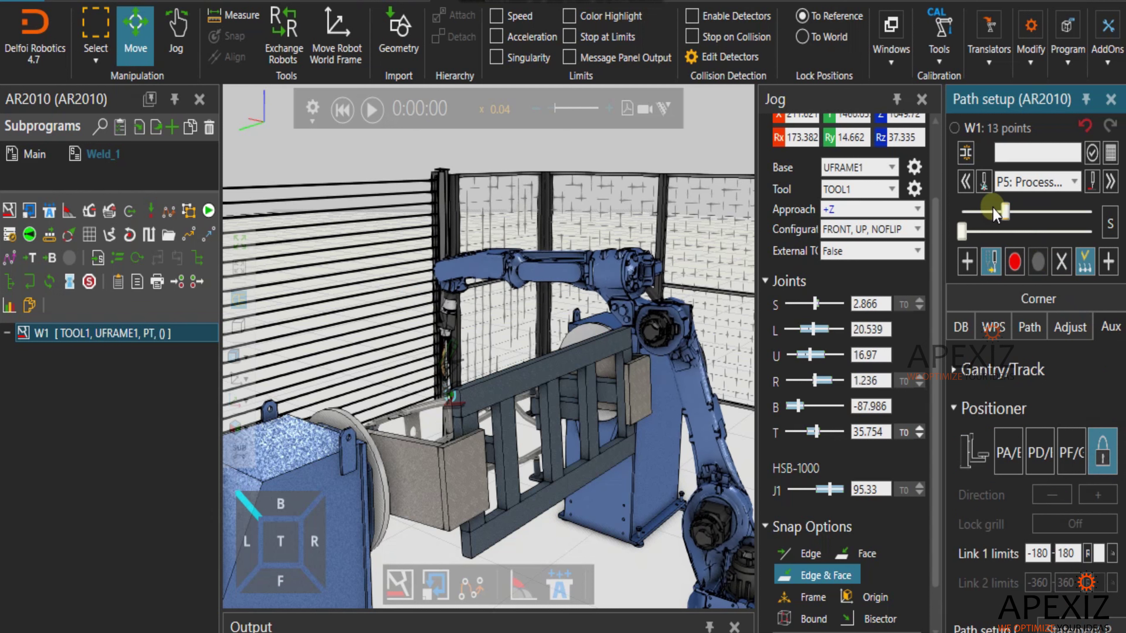
{"action": "key", "text": "Right"}
{"action": "key", "text": "Right"}
{"action": "key", "text": "Right"}
{"action": "key", "text": "Right"}
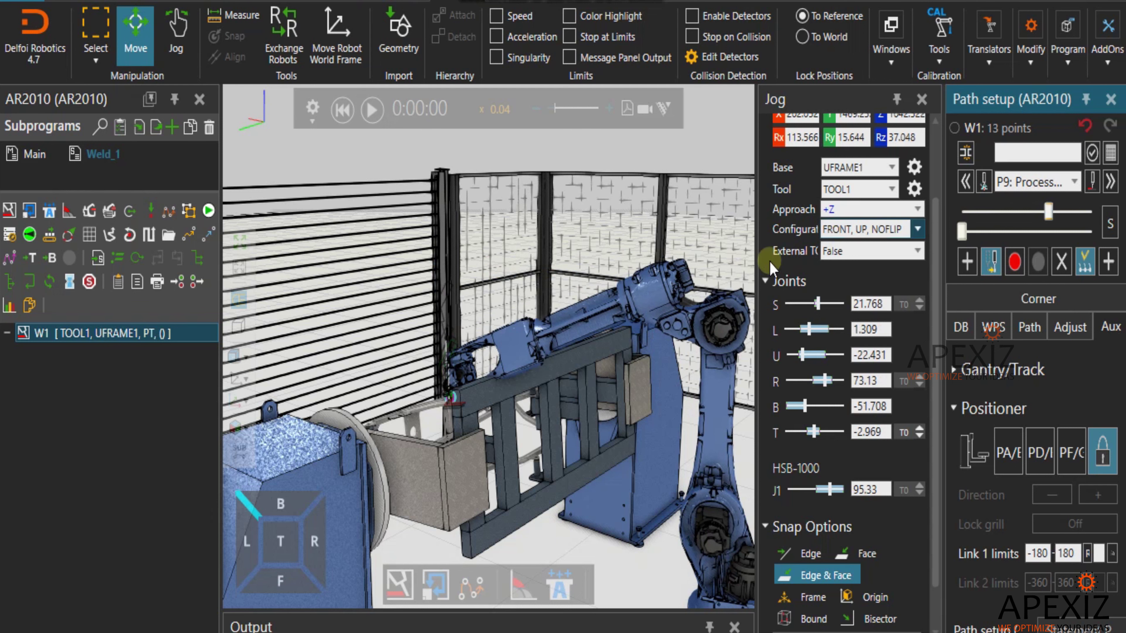
- Step the robot back from P9 to P6 and examine the torch posture from other angles
{"action": "right_click_drag", "start_coordinate": [645, 371], "coordinate": [519, 379]}
{"action": "scroll", "coordinate": [456, 366], "scroll_direction": "up", "scroll_amount": 3}
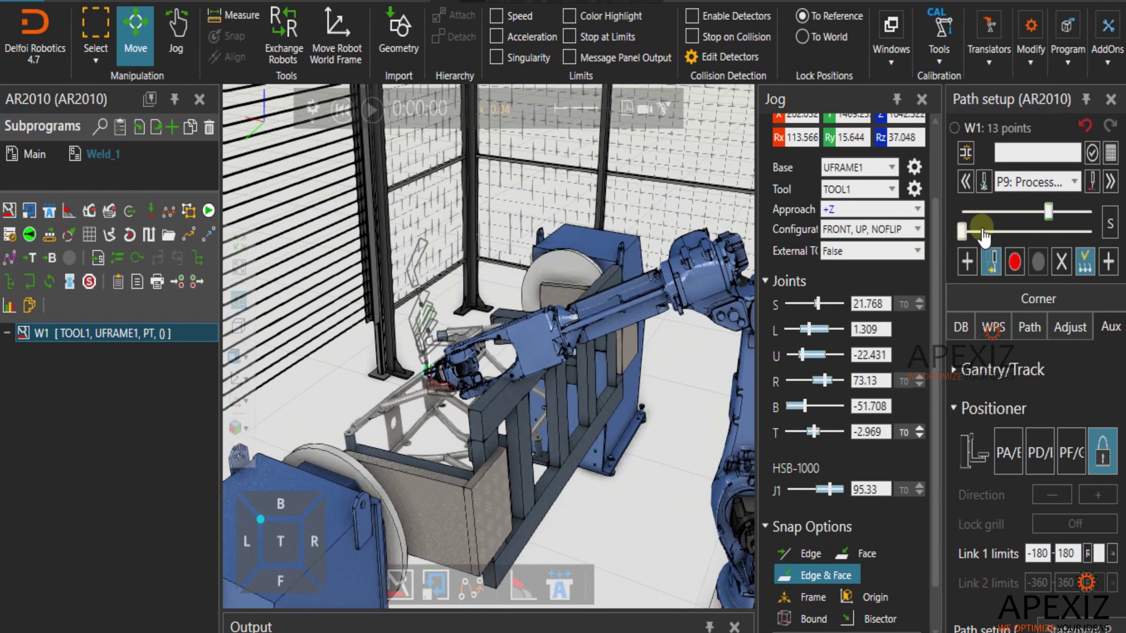
{"action": "left_click", "coordinate": [1001, 229]}
{"action": "key", "text": "Left"}
{"action": "key", "text": "Left"}
{"action": "key", "text": "Left"}
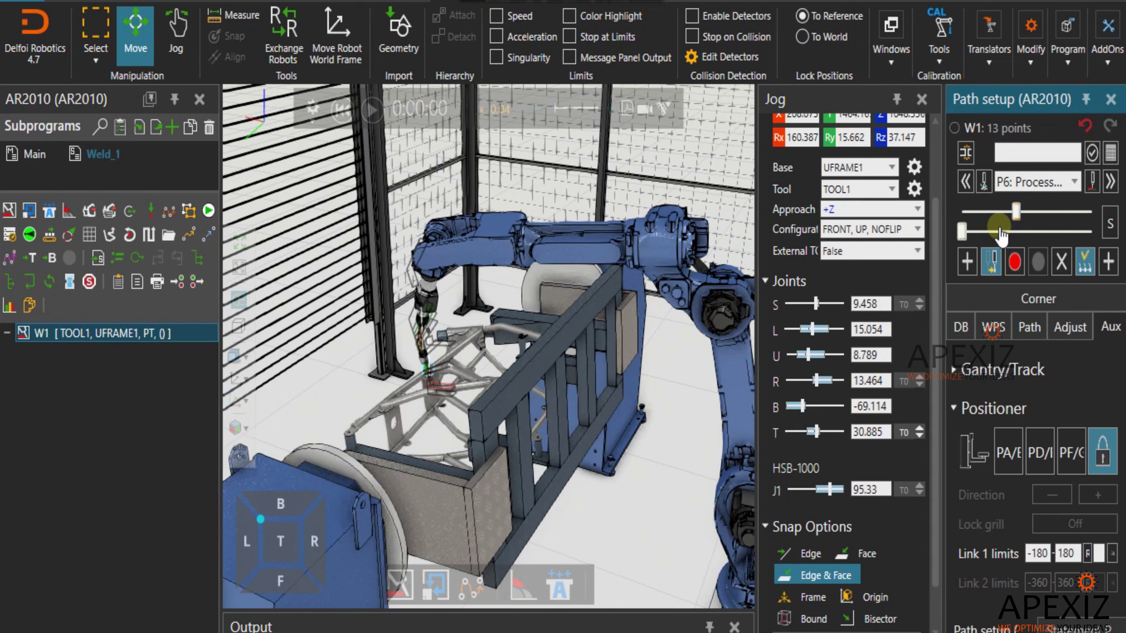
{"action": "scroll", "coordinate": [529, 315], "scroll_direction": "up", "scroll_amount": 1}
{"action": "right_click_drag", "start_coordinate": [530, 315], "coordinate": [526, 305]}
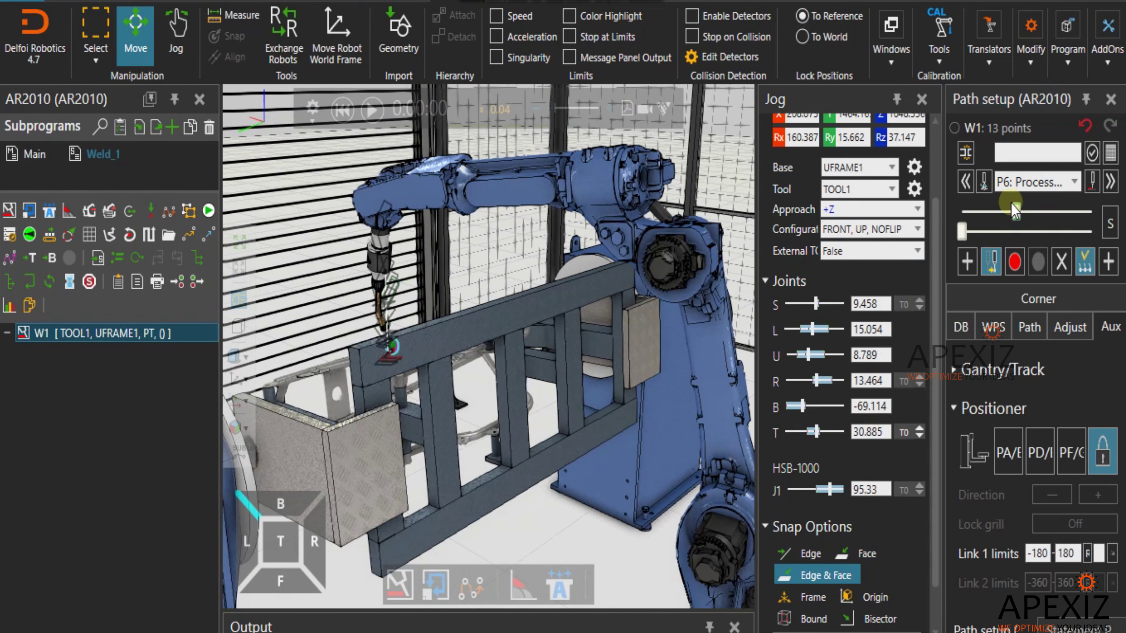
- Apply the current orientation at P7 to path points P7 through P13 in the point table
{"action": "left_click_drag", "start_coordinate": [1014, 208], "coordinate": [1027, 210]}
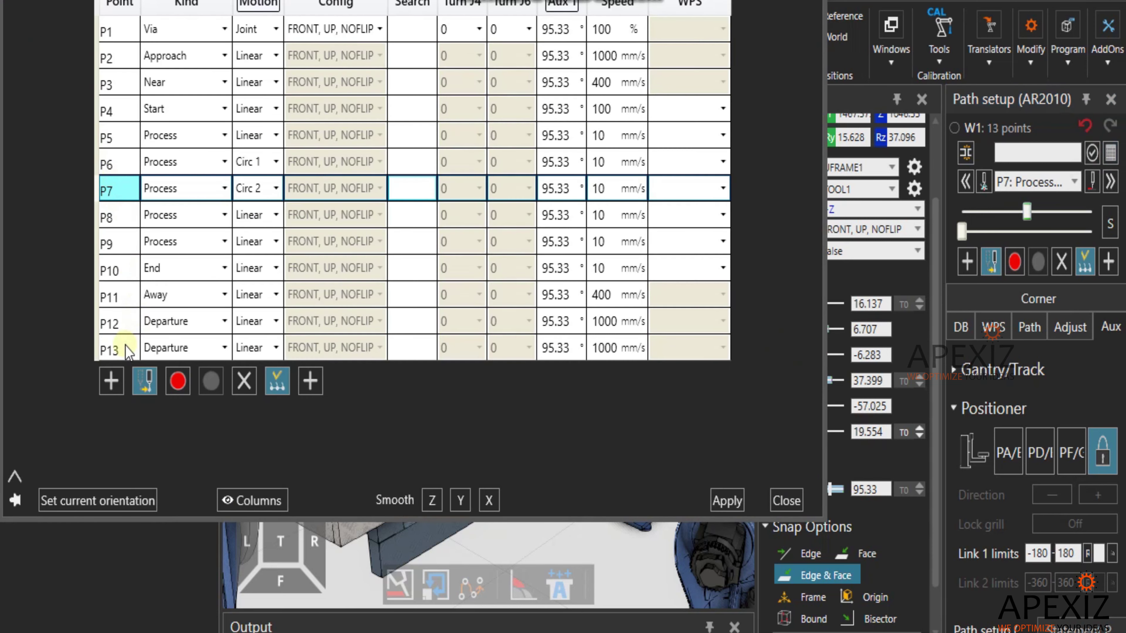
{"action": "left_click", "coordinate": [110, 350], "text": "shift"}
{"action": "left_click", "coordinate": [107, 500]}
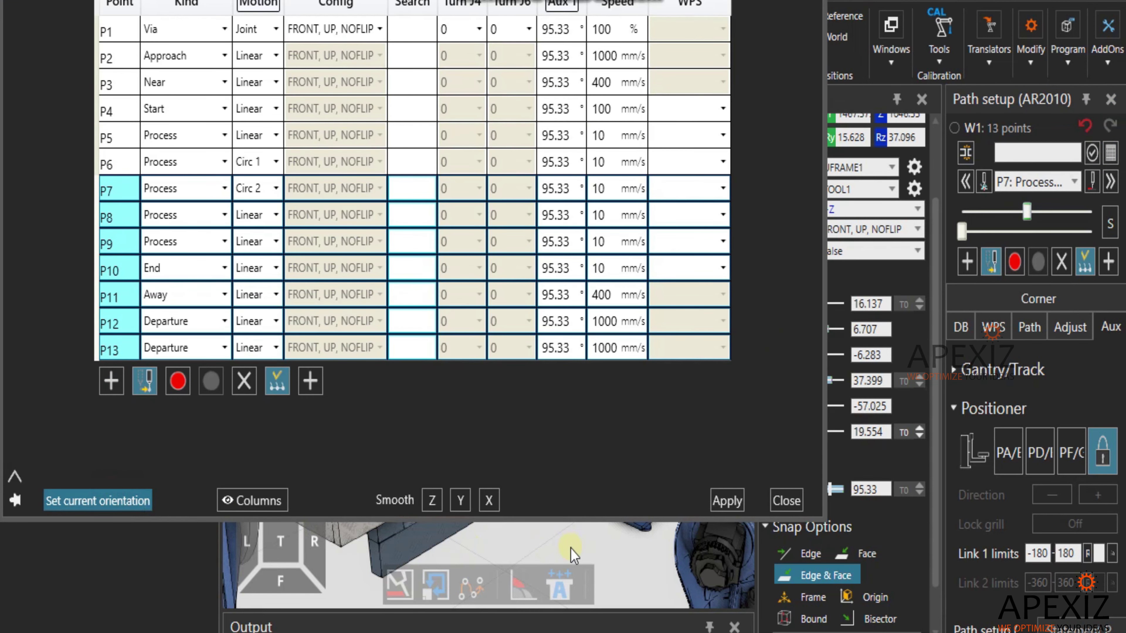
{"action": "left_click", "coordinate": [786, 501]}
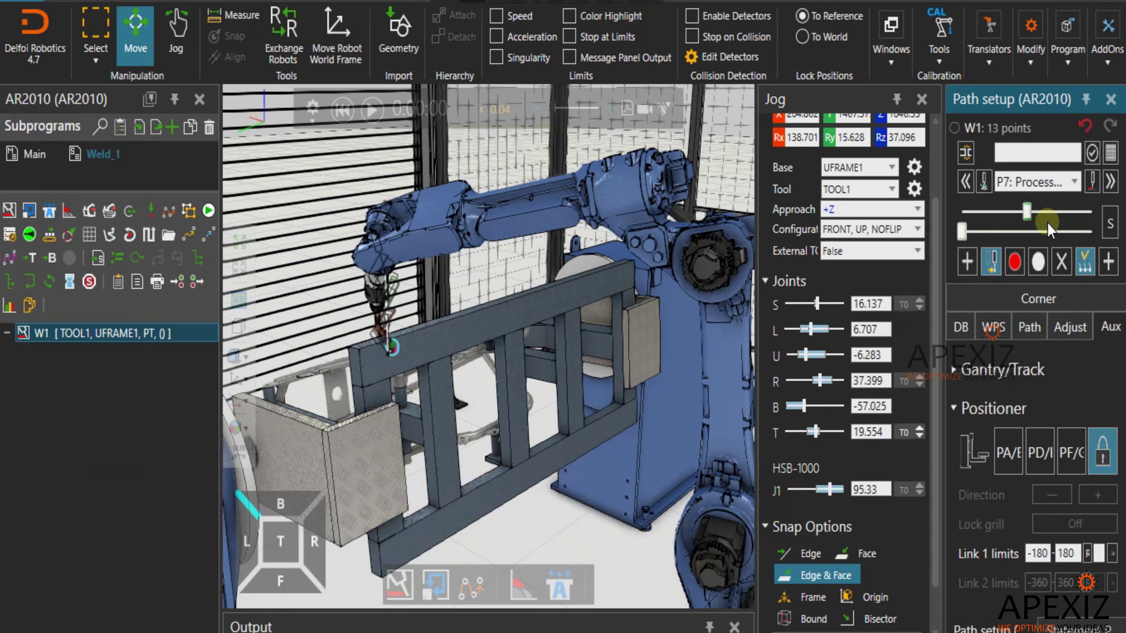
- Go to start point P4, set its torch angle along the travel direction to 2° and record the orientation
{"action": "left_click_drag", "start_coordinate": [1050, 229], "coordinate": [1018, 226]}
{"action": "key", "text": "Left"}
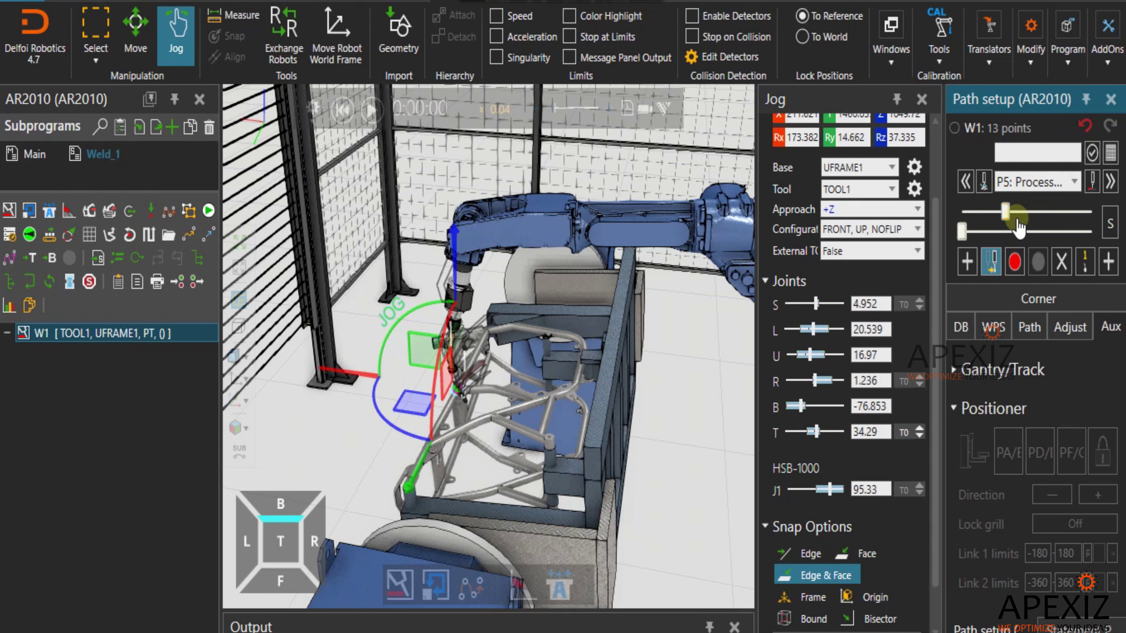
{"action": "scroll", "coordinate": [1019, 227], "scroll_direction": "down", "scroll_amount": 1}
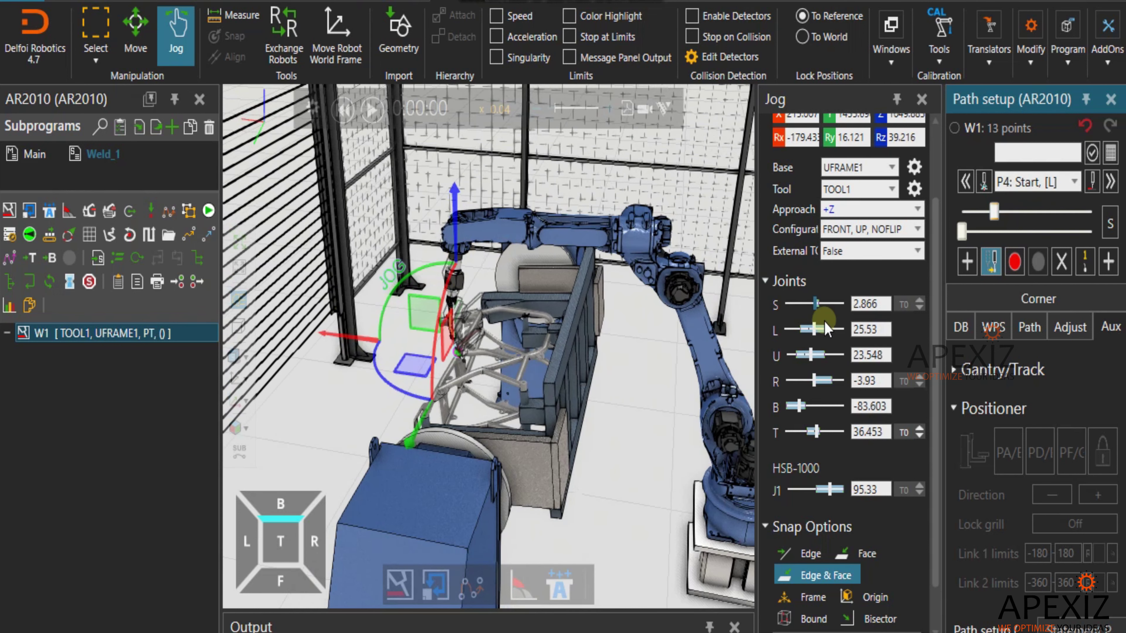
{"action": "left_click", "coordinate": [1070, 327]}
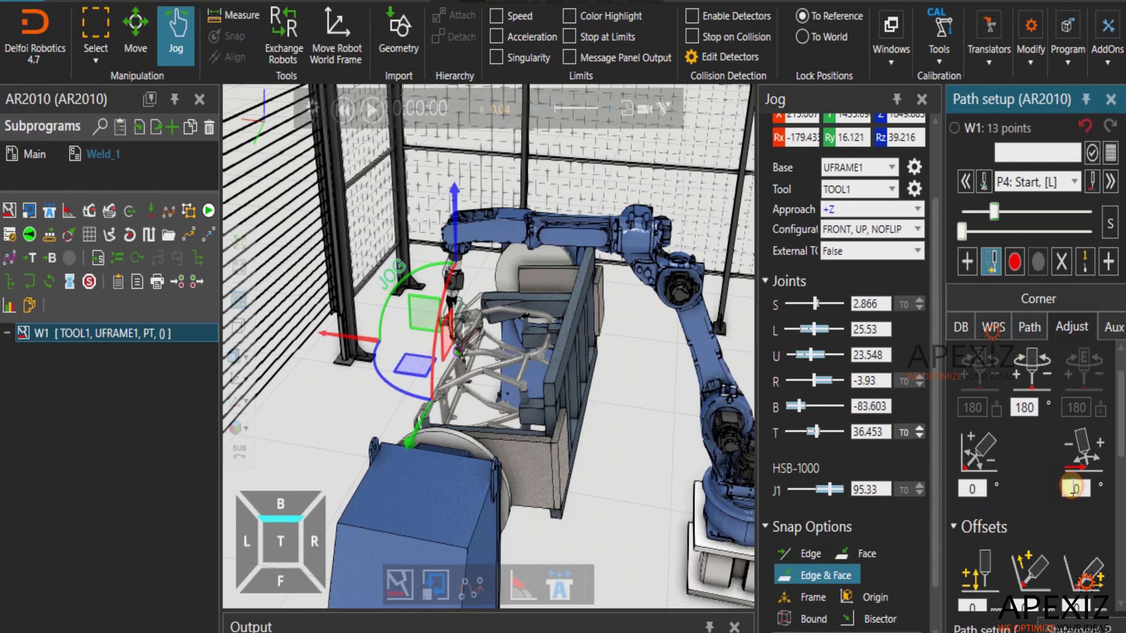
{"action": "scroll", "coordinate": [1073, 488], "scroll_direction": "up", "scroll_amount": 2}
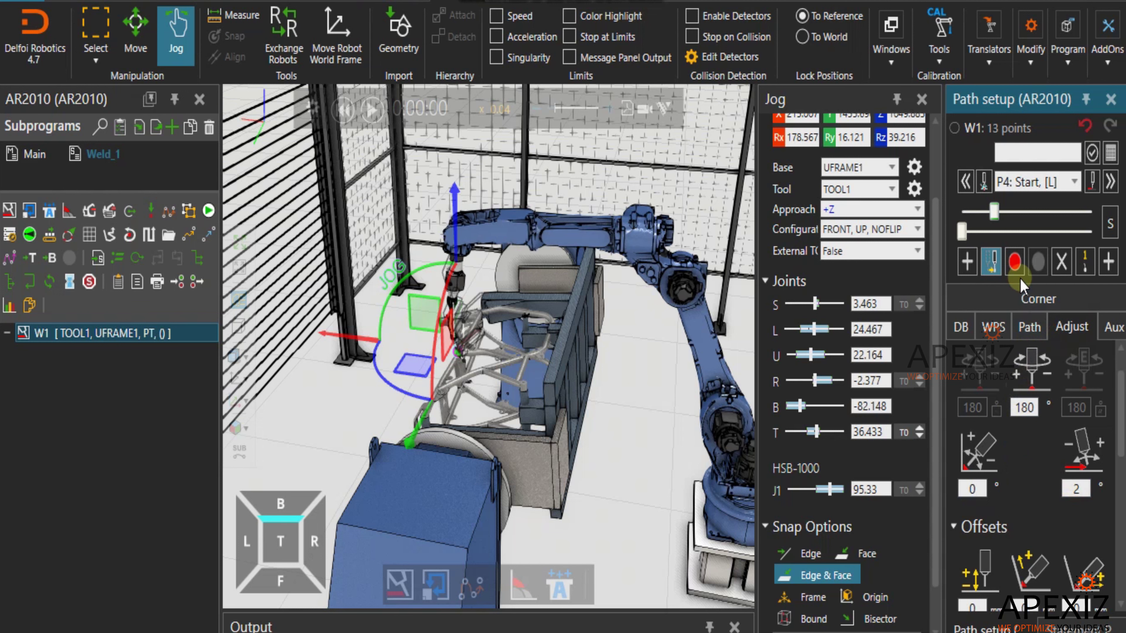
{"action": "left_click", "coordinate": [1015, 264]}
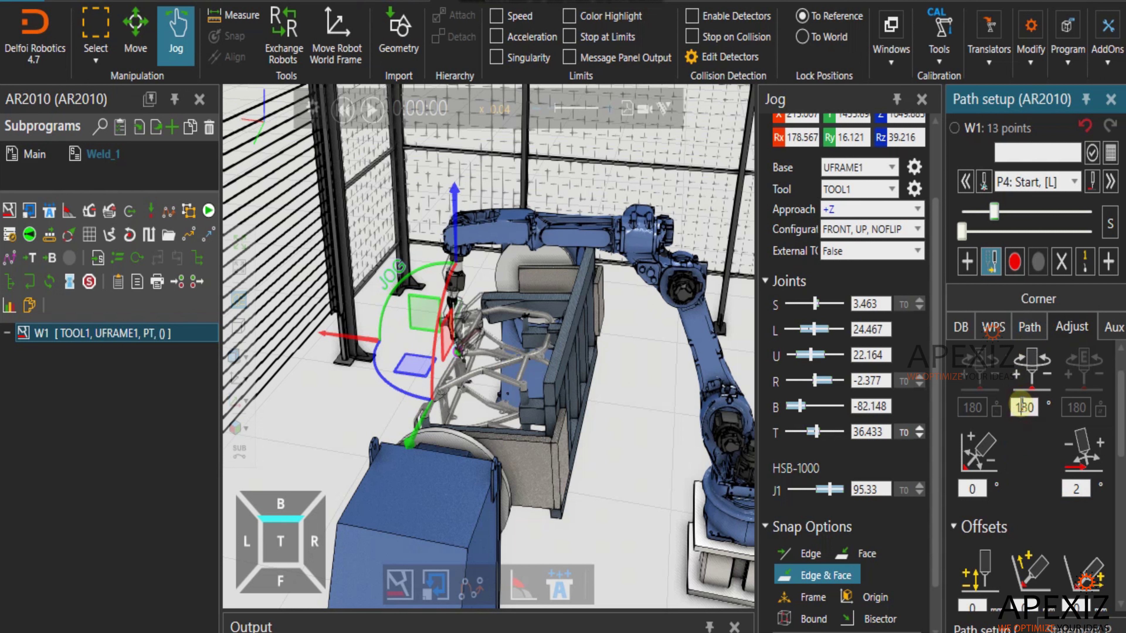
{"action": "scroll", "coordinate": [1022, 406], "scroll_direction": "up", "scroll_amount": 1}
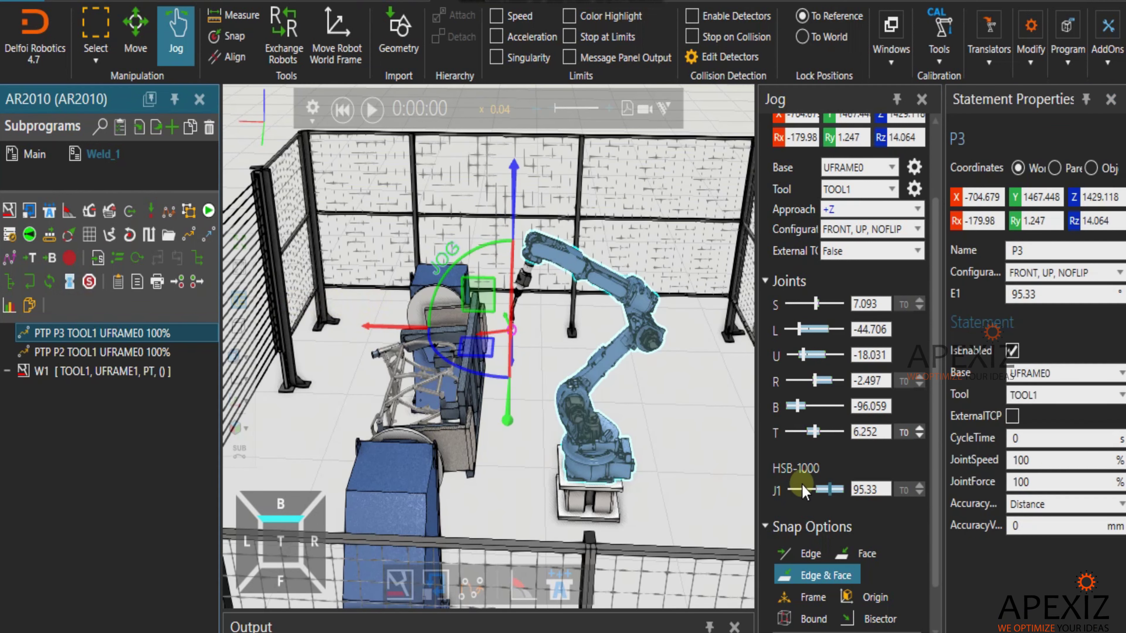
- Set positioner joint J1 to 0, add a PTP point there as Weld_1's first statement, and reset the simulation
{"action": "type", "text": "0"}
{"action": "key", "text": "Return"}
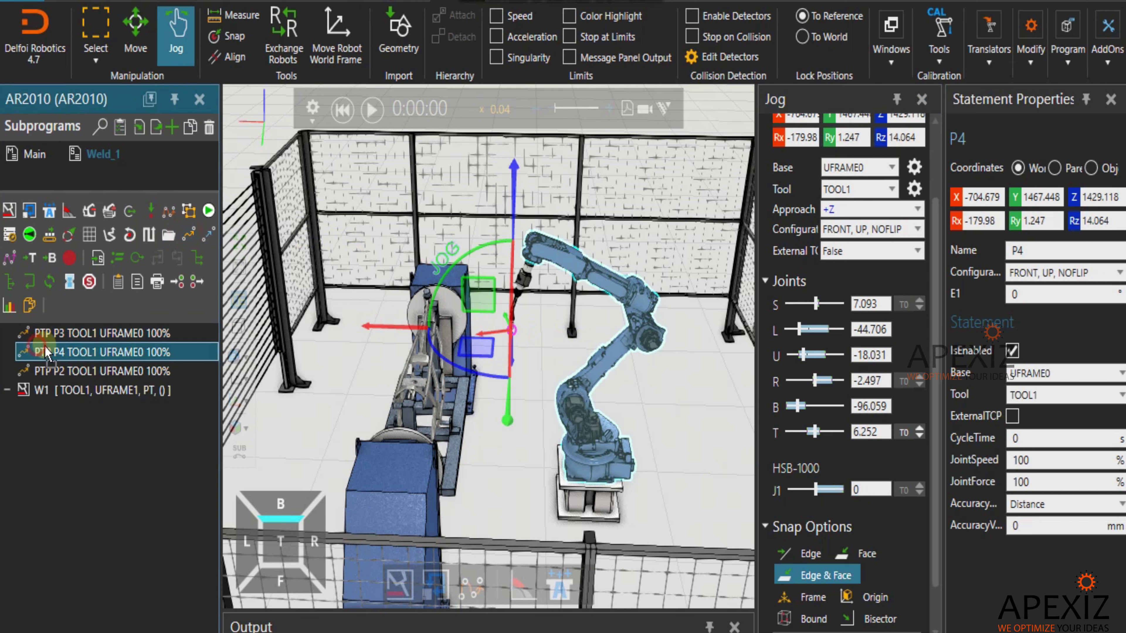
{"action": "left_click_drag", "start_coordinate": [45, 348], "coordinate": [58, 326]}
{"action": "left_click", "coordinate": [342, 110]}
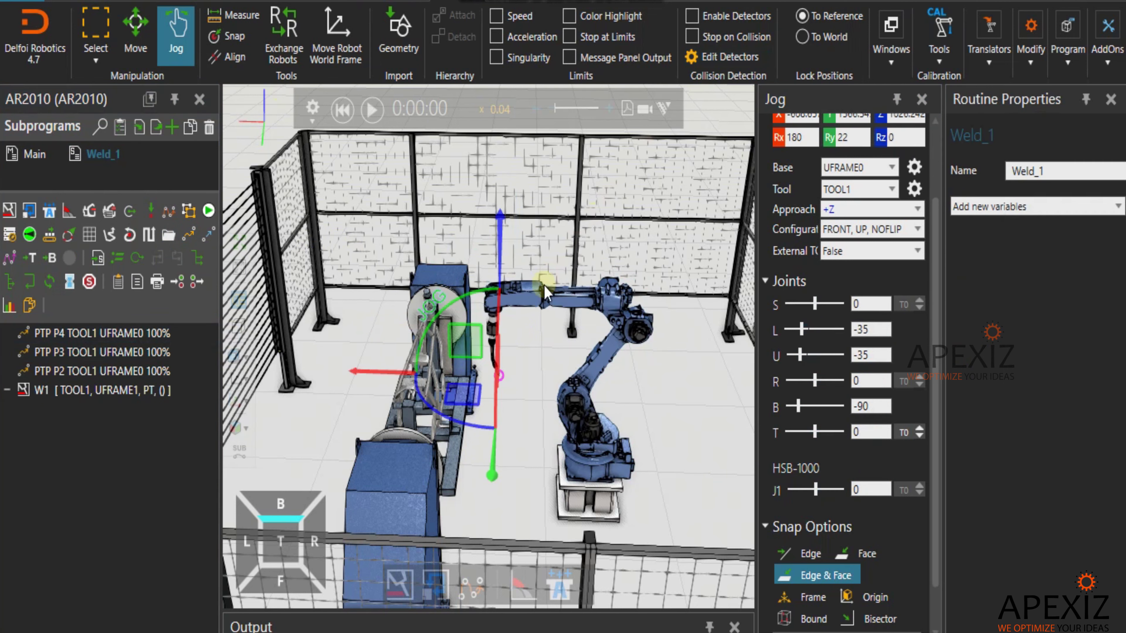
- Add a call to the Weld_1 subprogram after the PTP P1 statement in Main
{"action": "scroll", "coordinate": [468, 363], "scroll_direction": "up", "scroll_amount": 2}
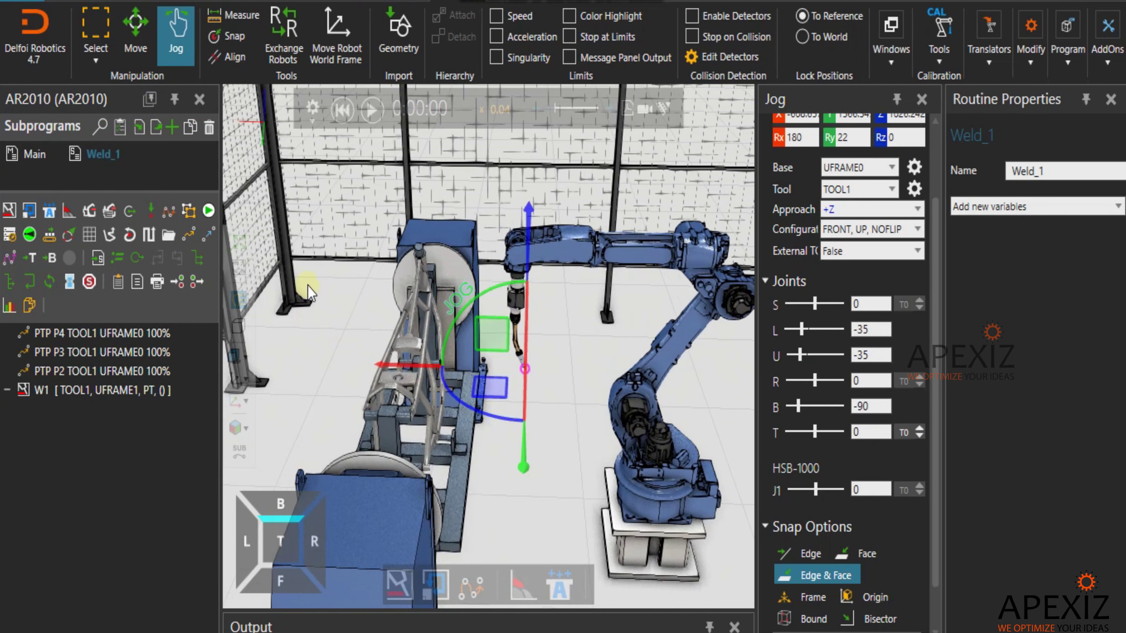
{"action": "left_click", "coordinate": [17, 160]}
{"action": "left_click", "coordinate": [50, 231]}
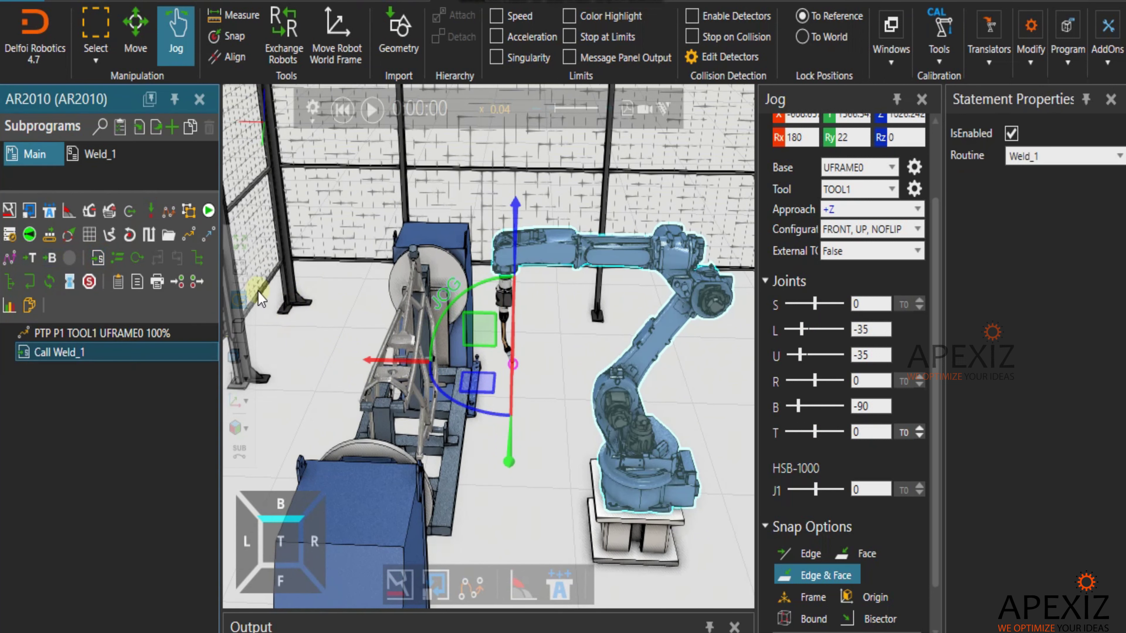
- Run the simulation of Main and follow the robot and positioner through the Weld_1 weld close up
{"action": "left_click", "coordinate": [308, 232]}
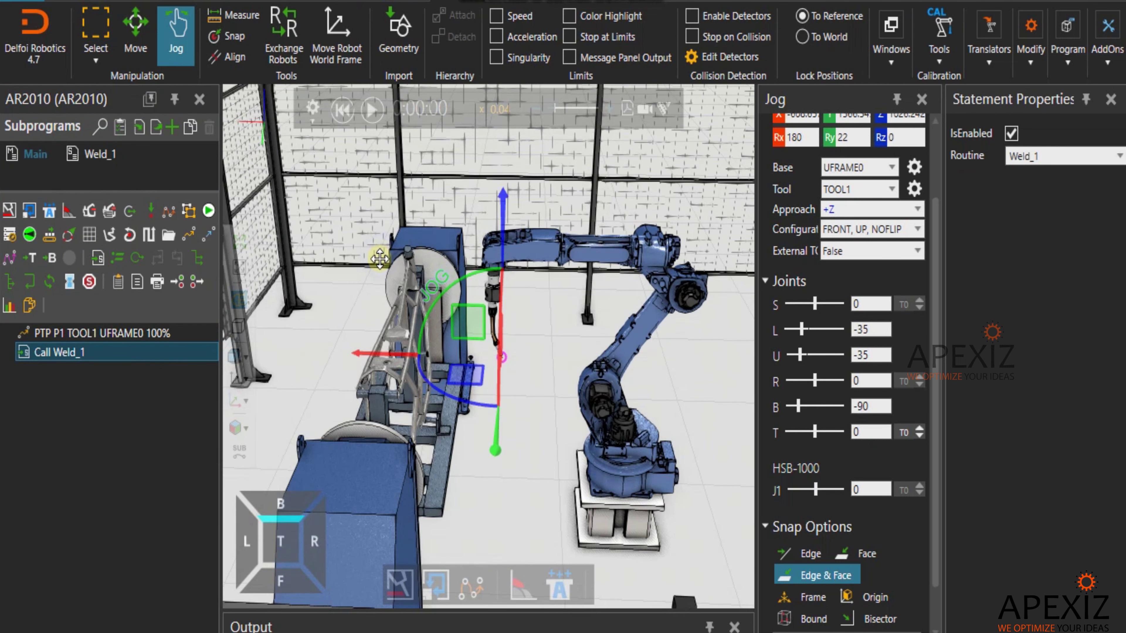
{"action": "left_click", "coordinate": [371, 111]}
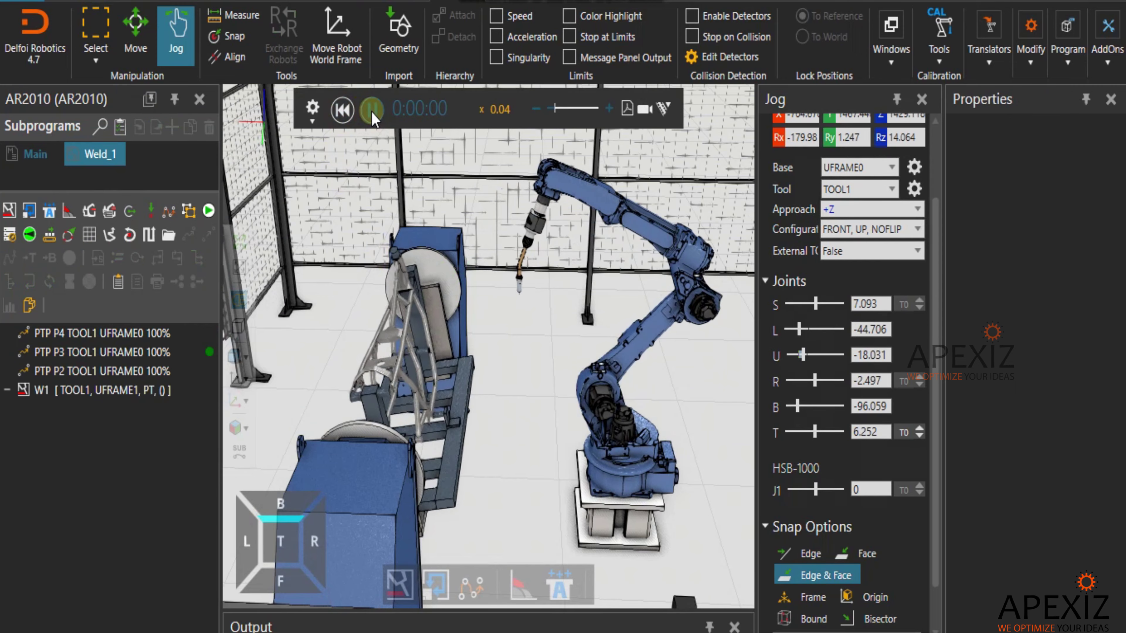
{"action": "scroll", "coordinate": [439, 228], "scroll_direction": "up", "scroll_amount": 3}
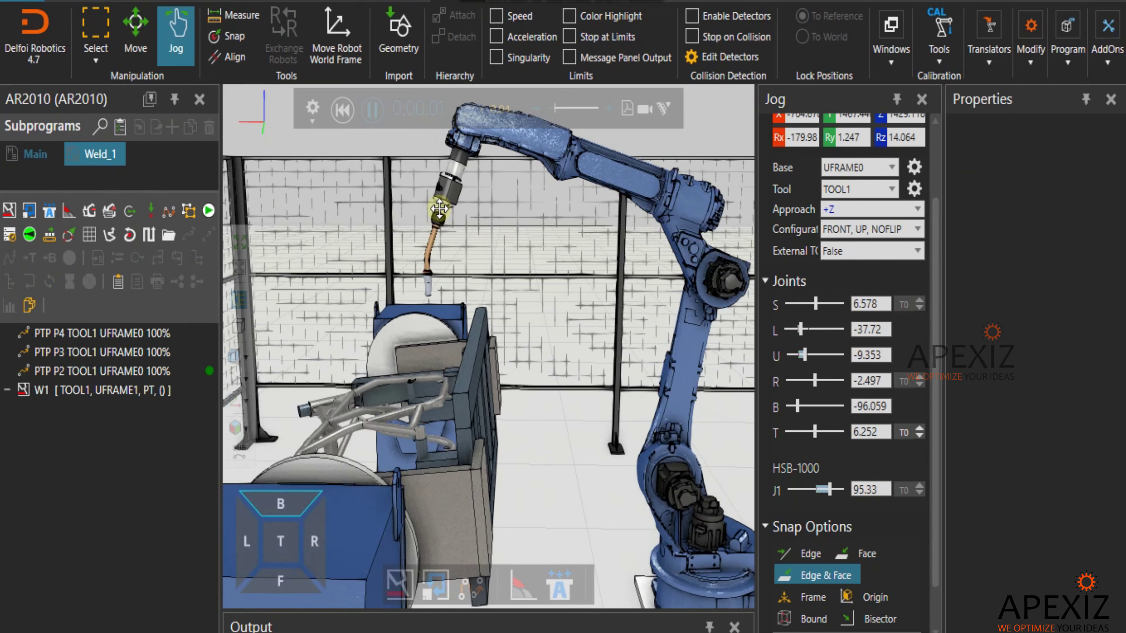
{"action": "scroll", "coordinate": [339, 408], "scroll_direction": "up", "scroll_amount": 3}
{"action": "right_click_drag", "start_coordinate": [563, 399], "coordinate": [601, 369]}
{"action": "scroll", "coordinate": [379, 387], "scroll_direction": "up", "scroll_amount": 2}
{"action": "right_click_drag", "start_coordinate": [449, 379], "coordinate": [421, 359]}
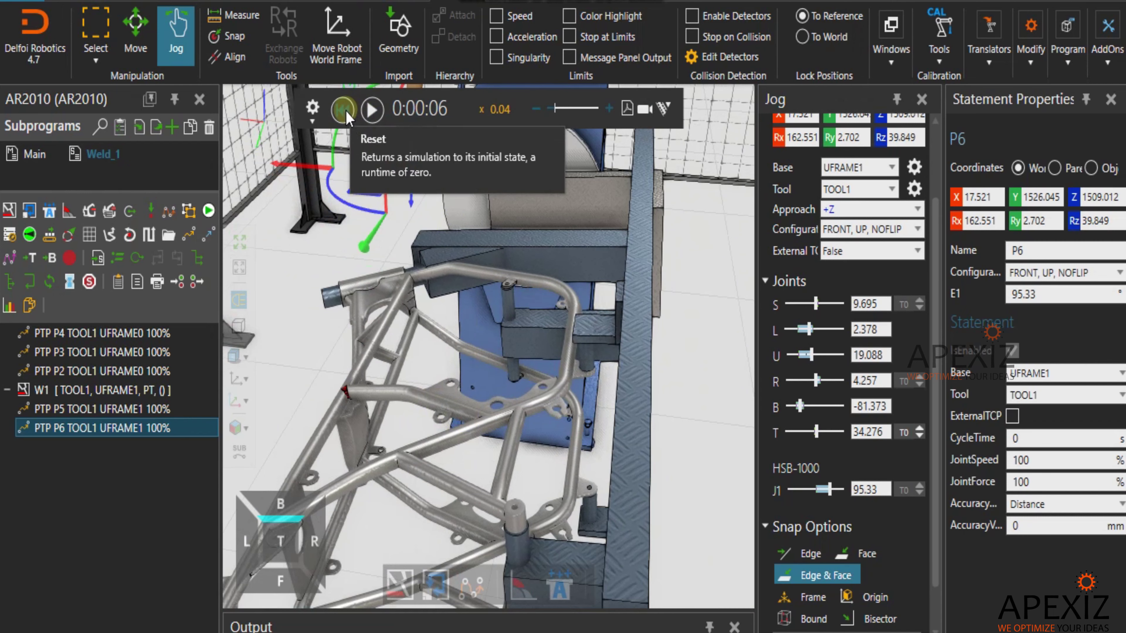
- Add a new subprogram and name it Weld_2
{"action": "scroll", "coordinate": [465, 414], "scroll_direction": "up", "scroll_amount": 5}
{"action": "scroll", "coordinate": [501, 439], "scroll_direction": "up", "scroll_amount": 3}
{"action": "right_click_drag", "start_coordinate": [497, 432], "coordinate": [556, 406]}
{"action": "left_click", "coordinate": [172, 127]}
{"action": "double_click", "coordinate": [120, 187]}
{"action": "double_click", "coordinate": [64, 179]}
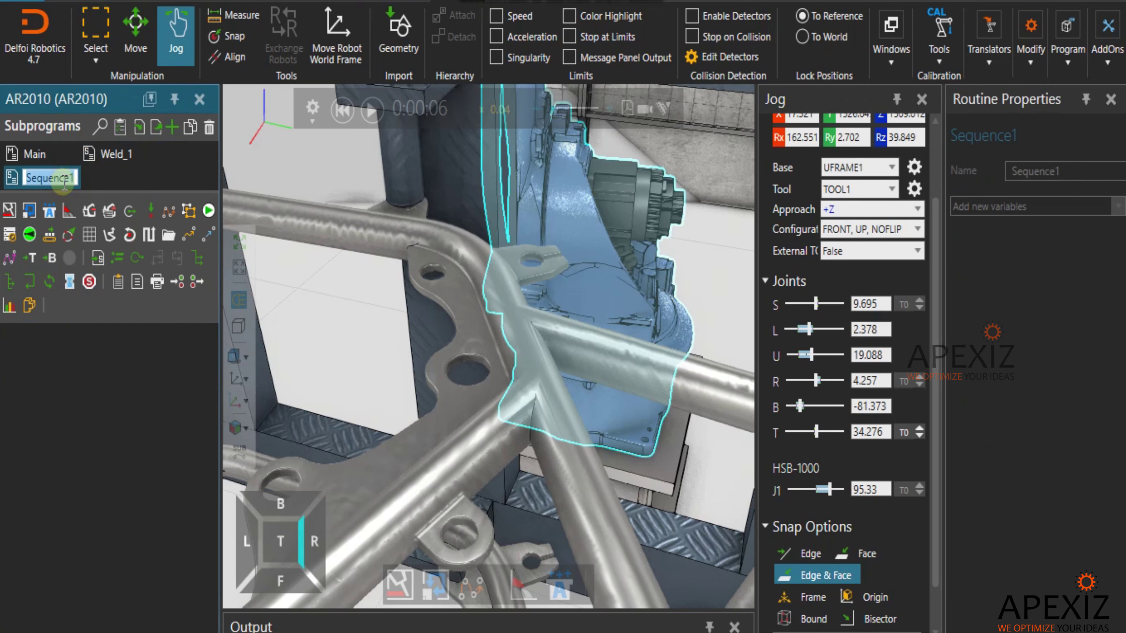
{"action": "type", "text": "Weld_2"}
{"action": "key", "text": "Return"}
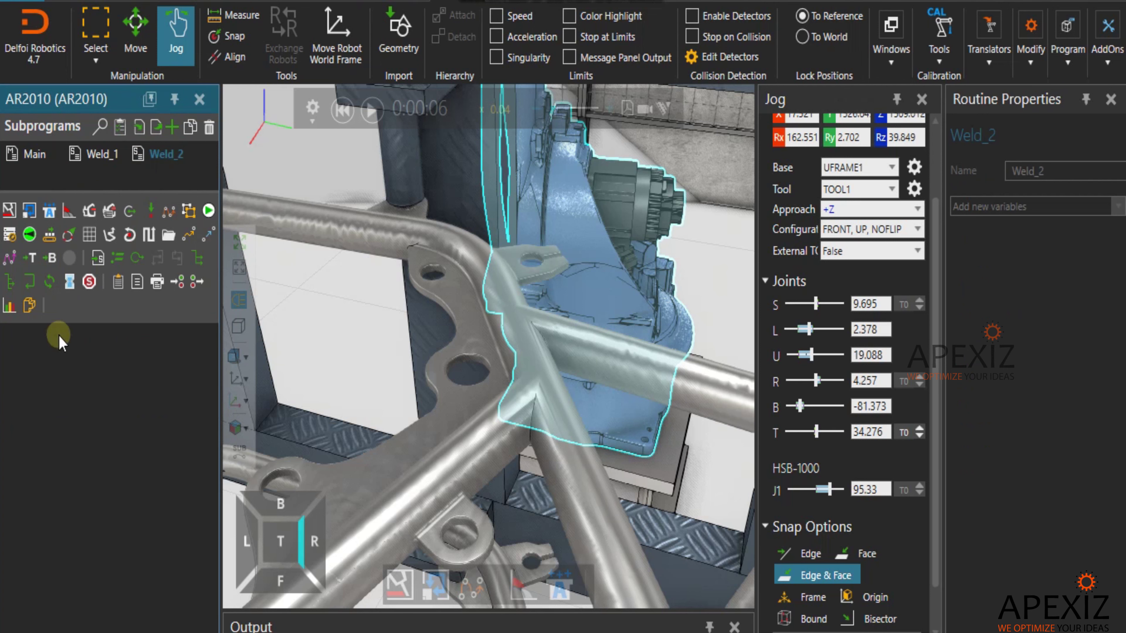
- Create a path in Weld_2 along the joint between the two frame tubes, with 200 mm length limits in both directions
{"action": "scroll", "coordinate": [548, 427], "scroll_direction": "up", "scroll_amount": 3}
{"action": "left_click", "coordinate": [11, 212]}
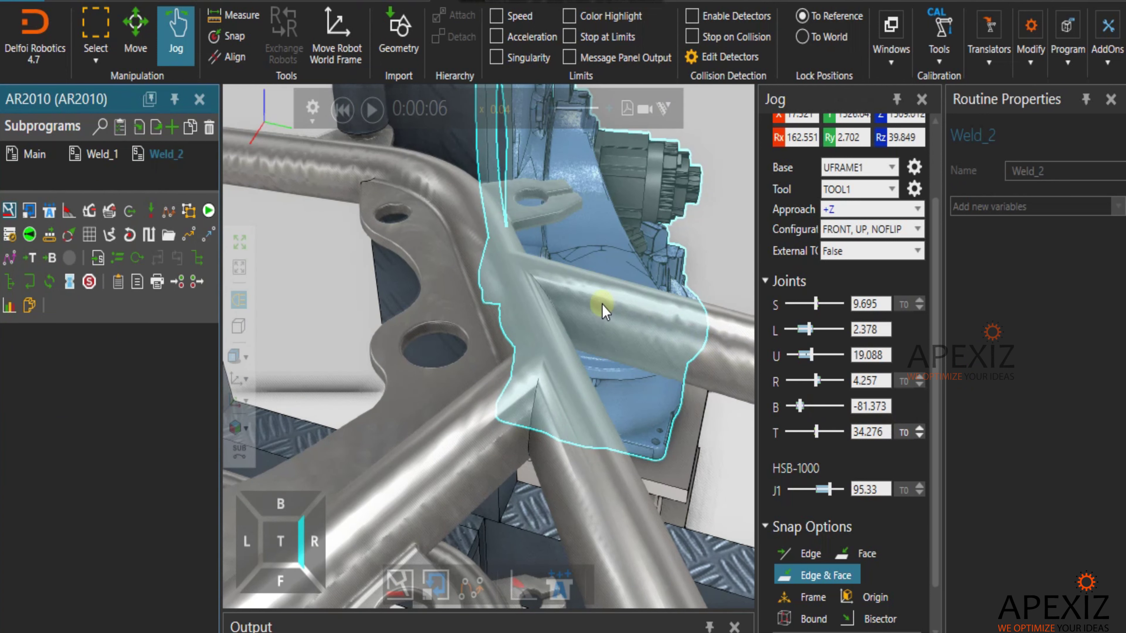
{"action": "scroll", "coordinate": [985, 404], "scroll_direction": "up", "scroll_amount": 3}
{"action": "scroll", "coordinate": [985, 405], "scroll_direction": "up", "scroll_amount": 1}
{"action": "double_click", "coordinate": [1014, 255]}
{"action": "type", "text": "200"}
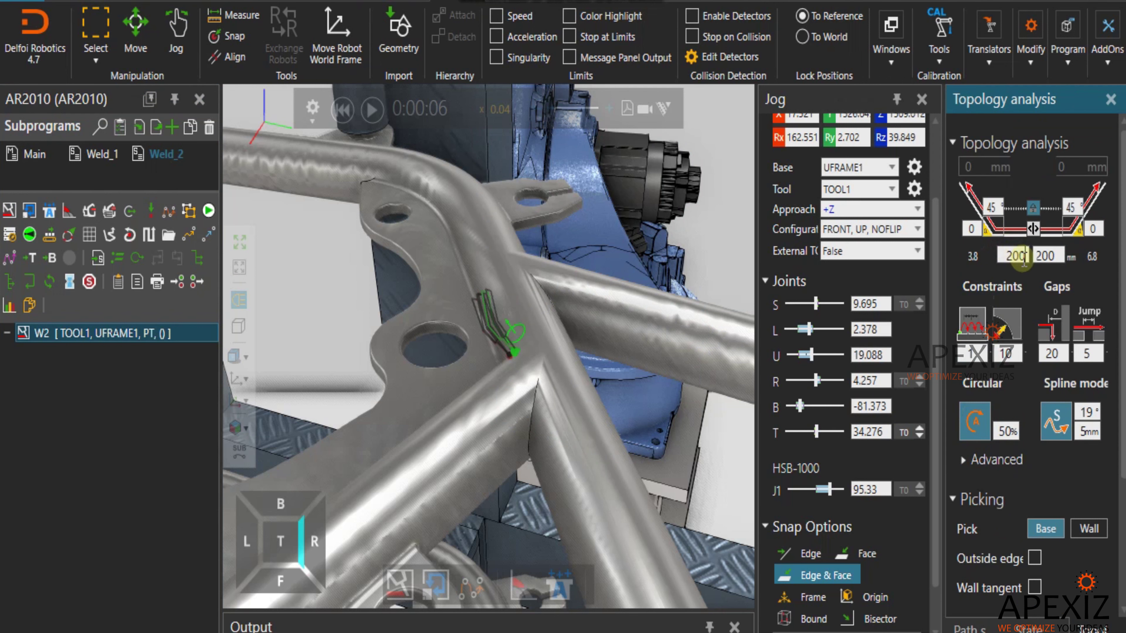
{"action": "left_click", "coordinate": [530, 421]}
{"action": "scroll", "coordinate": [523, 425], "scroll_direction": "up", "scroll_amount": 3}
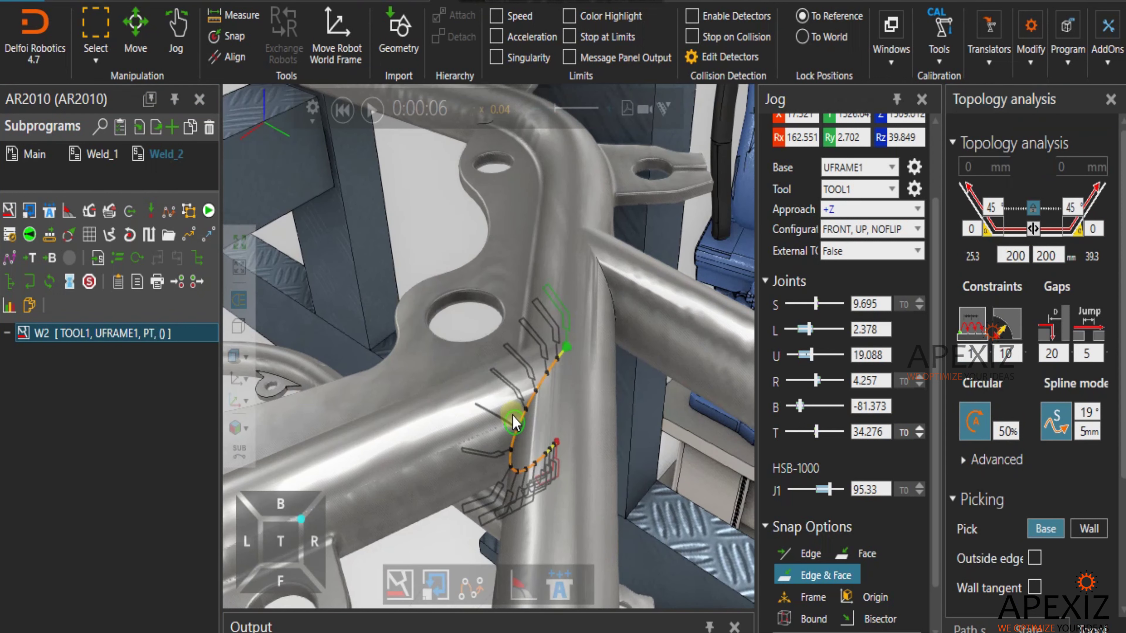
{"action": "right_click_drag", "start_coordinate": [515, 430], "coordinate": [607, 399]}
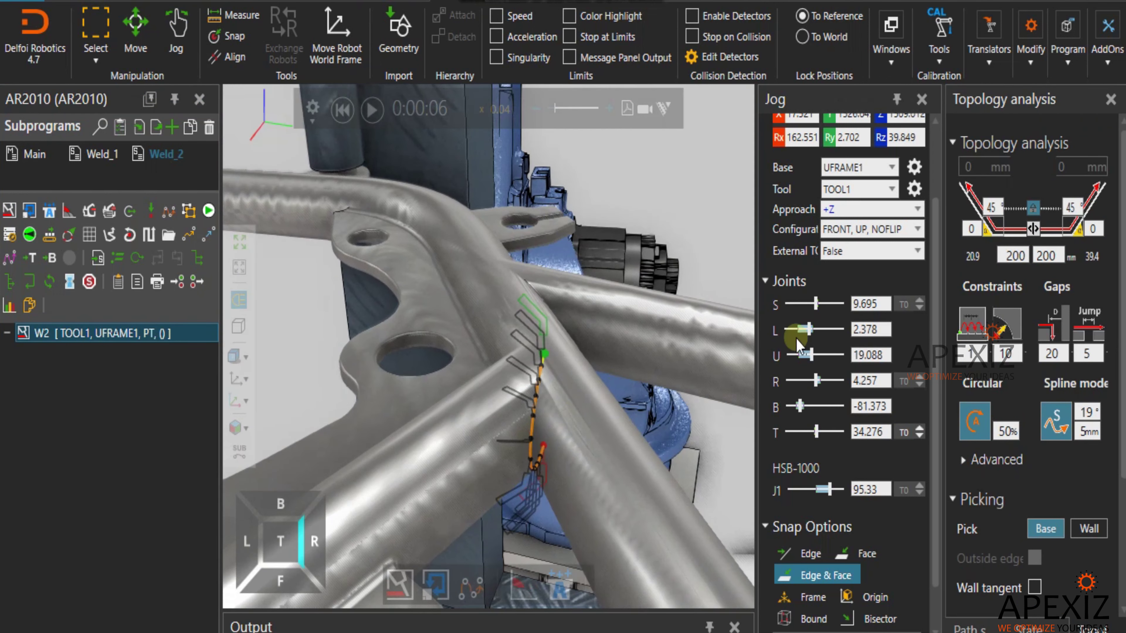
- Shorten the W2 path by setting its length limits to 30 mm on the start side and 5 mm on the end side
{"action": "left_click", "coordinate": [976, 257]}
{"action": "left_click", "coordinate": [1085, 256]}
{"action": "double_click", "coordinate": [1015, 256]}
{"action": "type", "text": "30"}
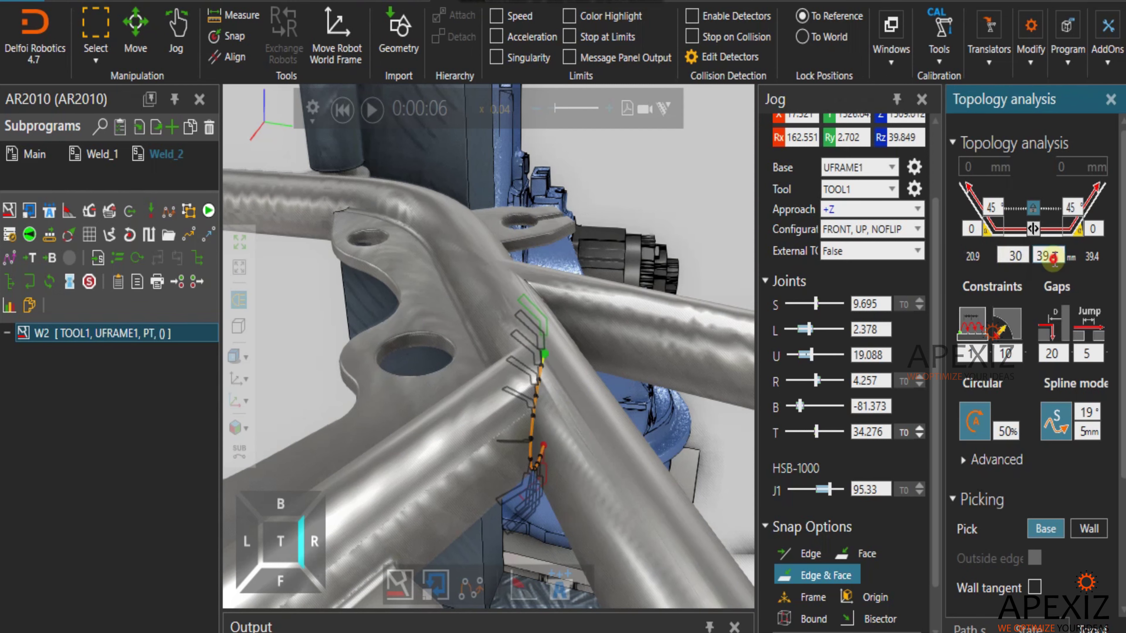
{"action": "double_click", "coordinate": [1050, 256]}
{"action": "type", "text": "10"}
{"action": "right_click_drag", "start_coordinate": [691, 344], "coordinate": [646, 354]}
{"action": "middle_click_drag", "start_coordinate": [646, 352], "coordinate": [579, 448]}
{"action": "double_click", "coordinate": [1048, 256]}
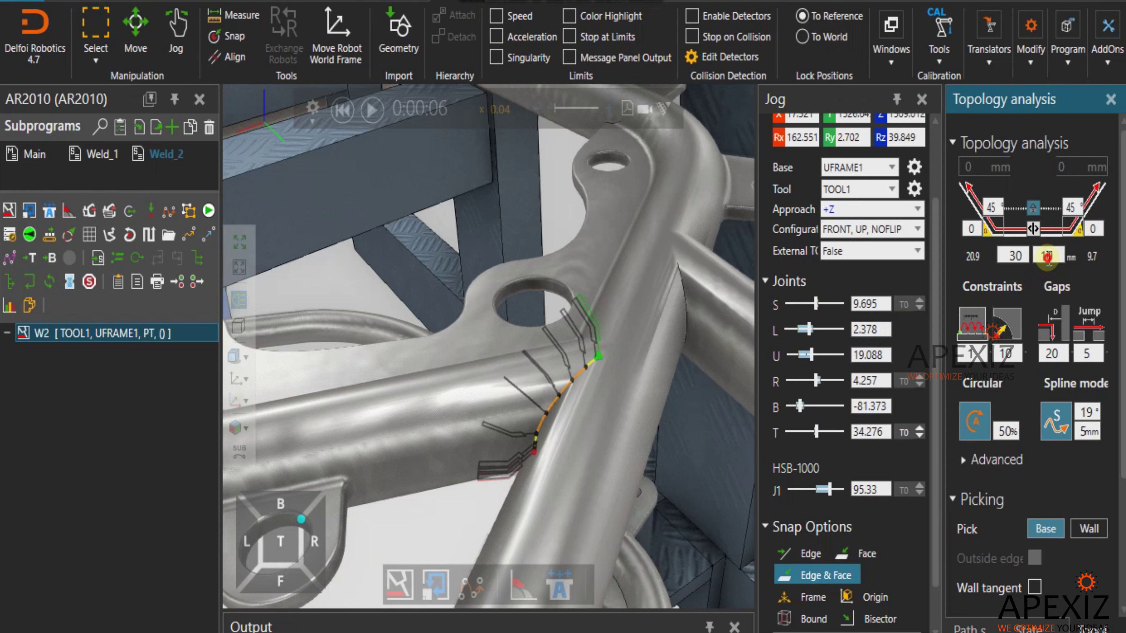
{"action": "type", "text": "5"}
{"action": "right_click_drag", "start_coordinate": [638, 410], "coordinate": [543, 341]}
{"action": "scroll", "coordinate": [524, 369], "scroll_direction": "down", "scroll_amount": 5}
{"action": "scroll", "coordinate": [989, 592], "scroll_direction": "down", "scroll_amount": 5}
{"action": "left_click", "coordinate": [968, 602]}
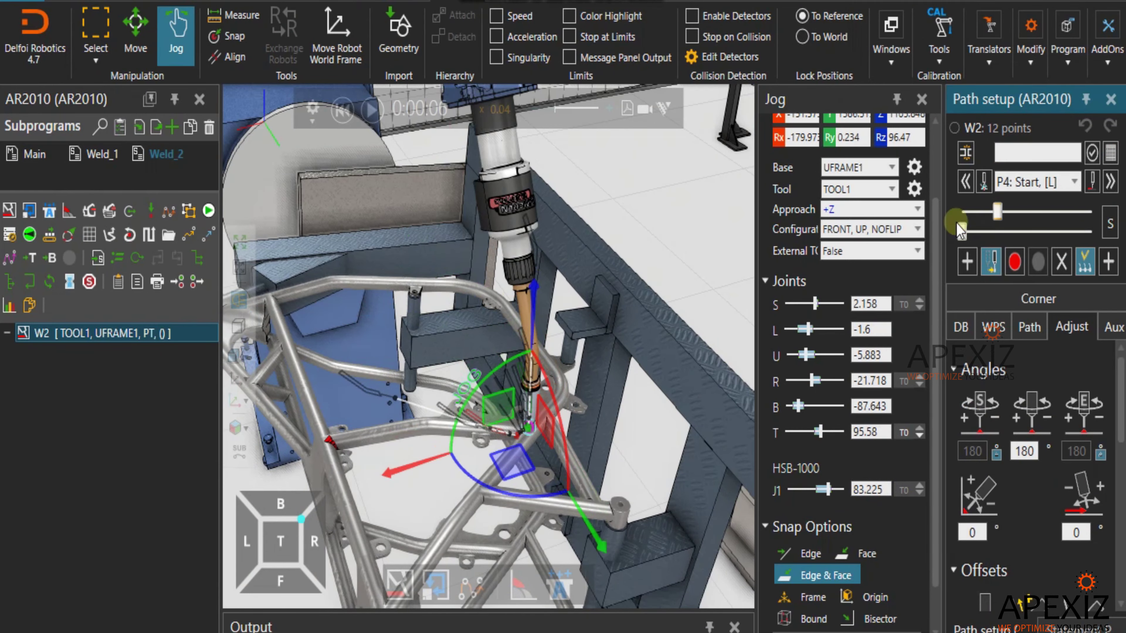
- At W2's start point P4, set path adjustments to apply to all points and open the torch rotation angle for editing
{"action": "scroll", "coordinate": [472, 372], "scroll_direction": "down", "scroll_amount": 5}
{"action": "left_click", "coordinate": [1082, 261]}
{"action": "scroll", "coordinate": [495, 394], "scroll_direction": "up", "scroll_amount": 5}
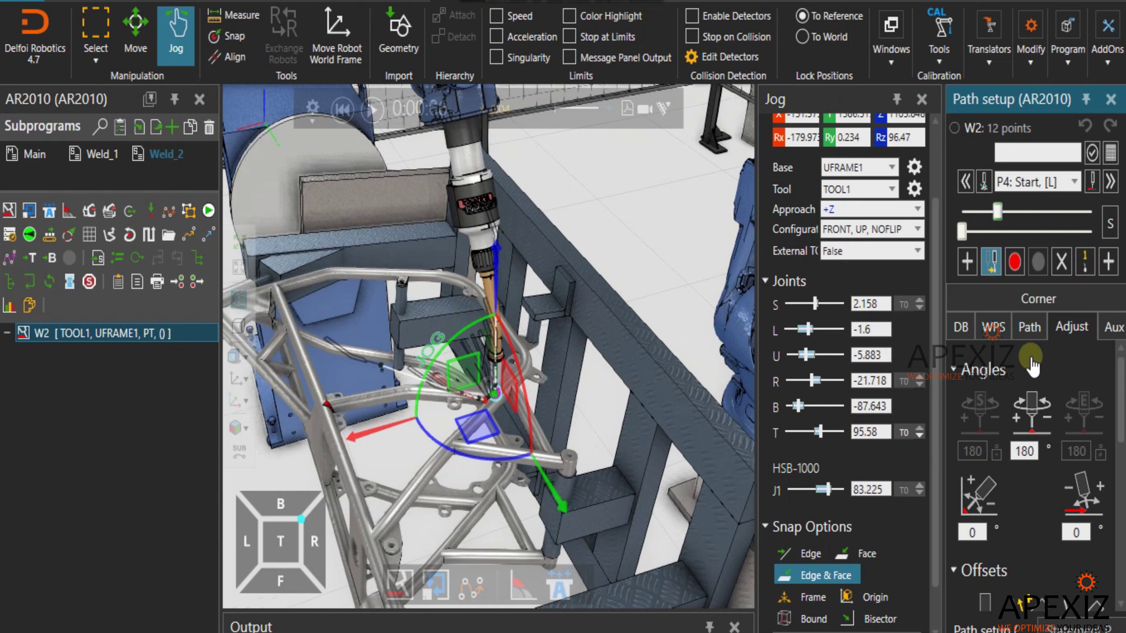
{"action": "scroll", "coordinate": [1024, 454], "scroll_direction": "up", "scroll_amount": 9}
{"action": "scroll", "coordinate": [495, 393], "scroll_direction": "down", "scroll_amount": 4}
{"action": "right_click_drag", "start_coordinate": [532, 377], "coordinate": [479, 377]}
{"action": "left_click", "coordinate": [1084, 262]}
{"action": "left_click", "coordinate": [1023, 457]}
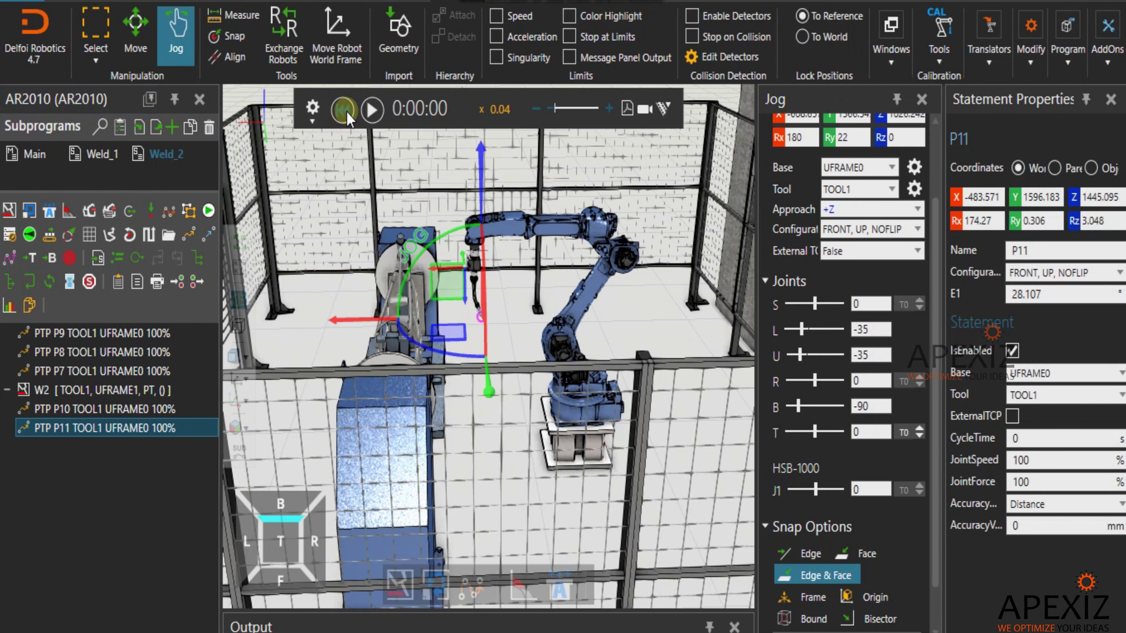
- Add a PTP point at the robot's home position as Weld_2's last statement
{"action": "left_click", "coordinate": [188, 243]}
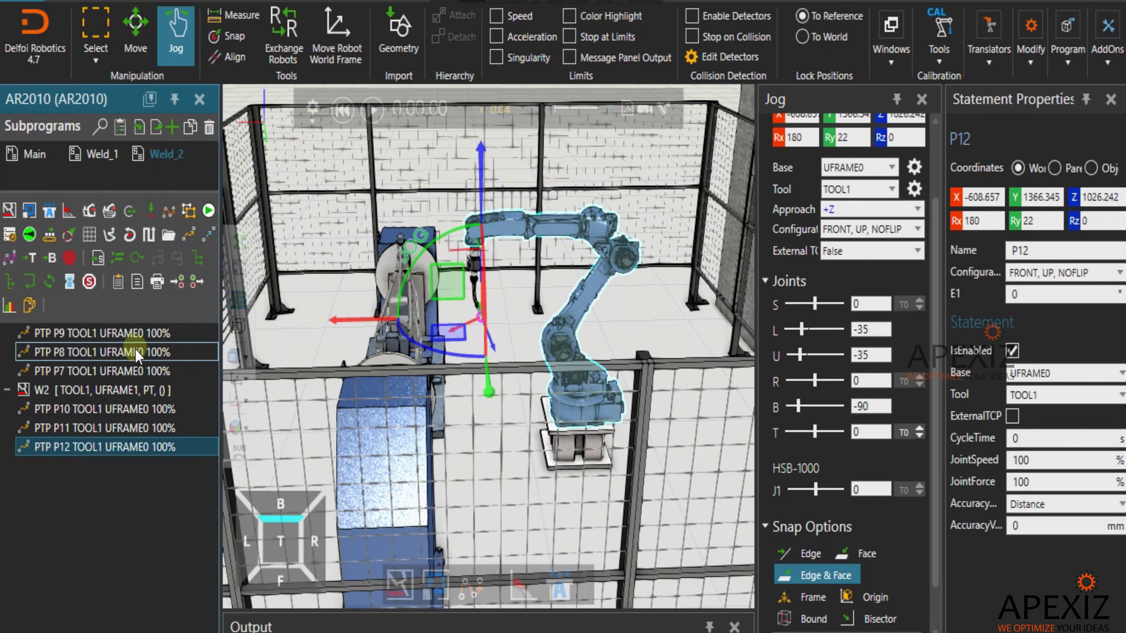
{"action": "left_click", "coordinate": [128, 342]}
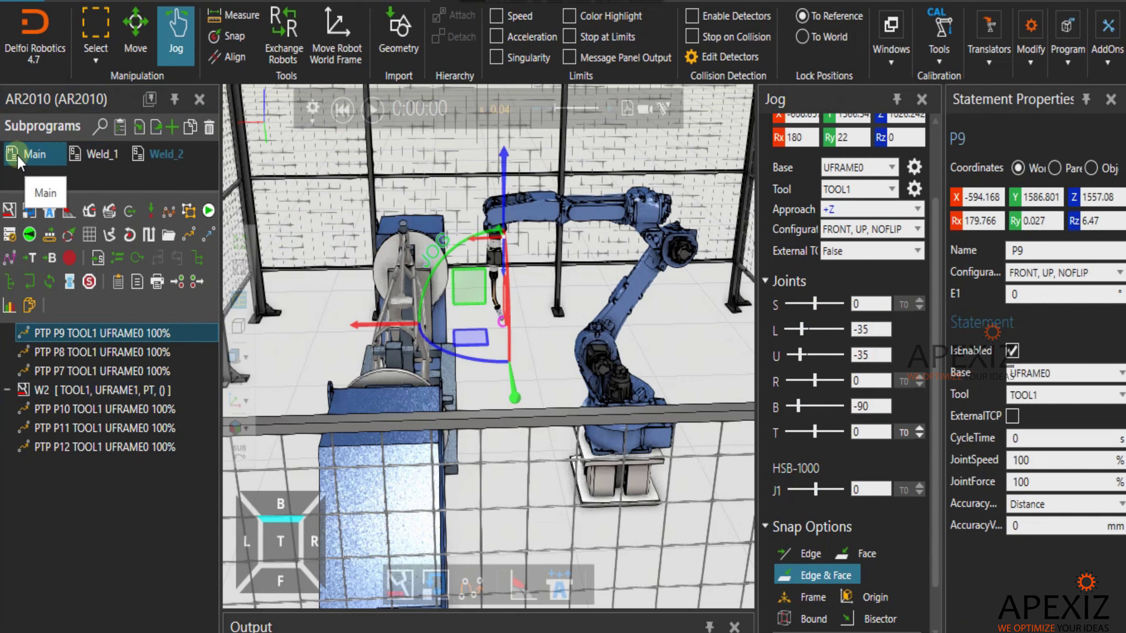
{"action": "scroll", "coordinate": [407, 287], "scroll_direction": "down", "scroll_amount": 2}
{"action": "right_click_drag", "start_coordinate": [407, 287], "coordinate": [493, 339]}
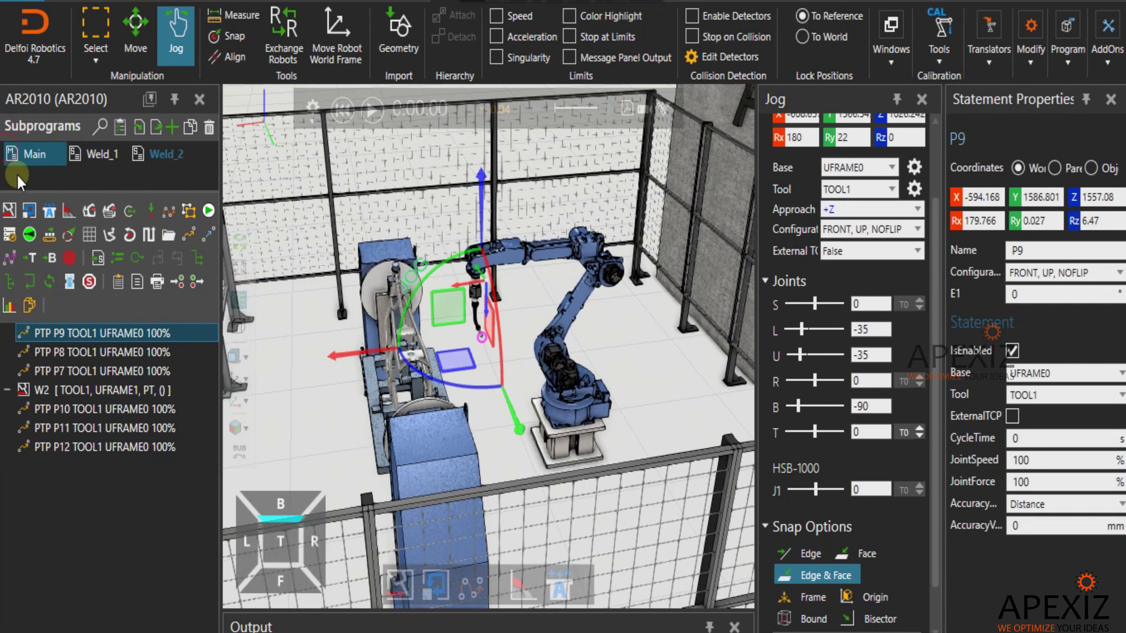
- Change the routine of the call statement in Main to Weld_2
{"action": "left_click", "coordinate": [23, 161]}
{"action": "left_click", "coordinate": [60, 352]}
{"action": "left_click", "coordinate": [1028, 155]}
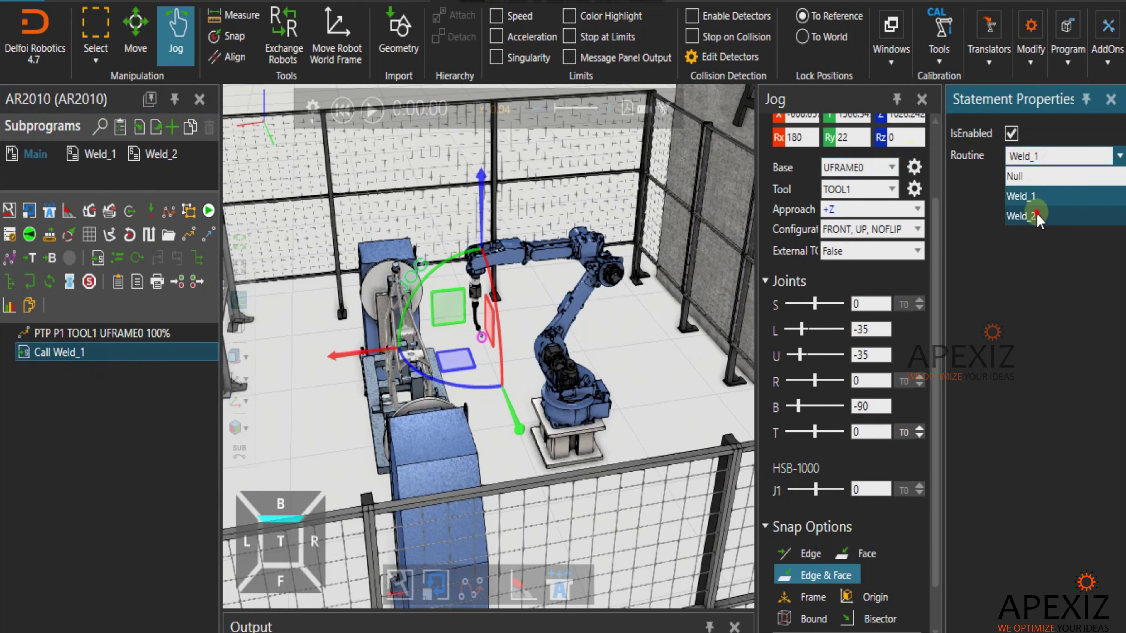
{"action": "left_click", "coordinate": [1028, 212]}
- Run the simulation of Main and follow the robot and positioner through the Weld_2 weld
{"action": "left_click", "coordinate": [371, 111]}
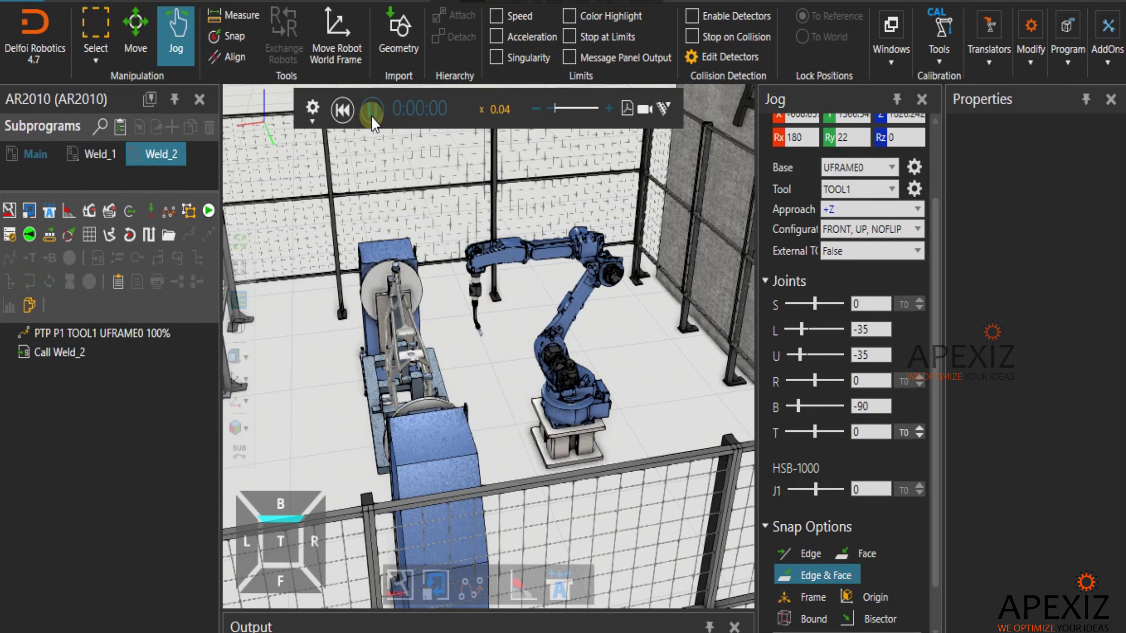
{"action": "scroll", "coordinate": [392, 309], "scroll_direction": "up", "scroll_amount": 3}
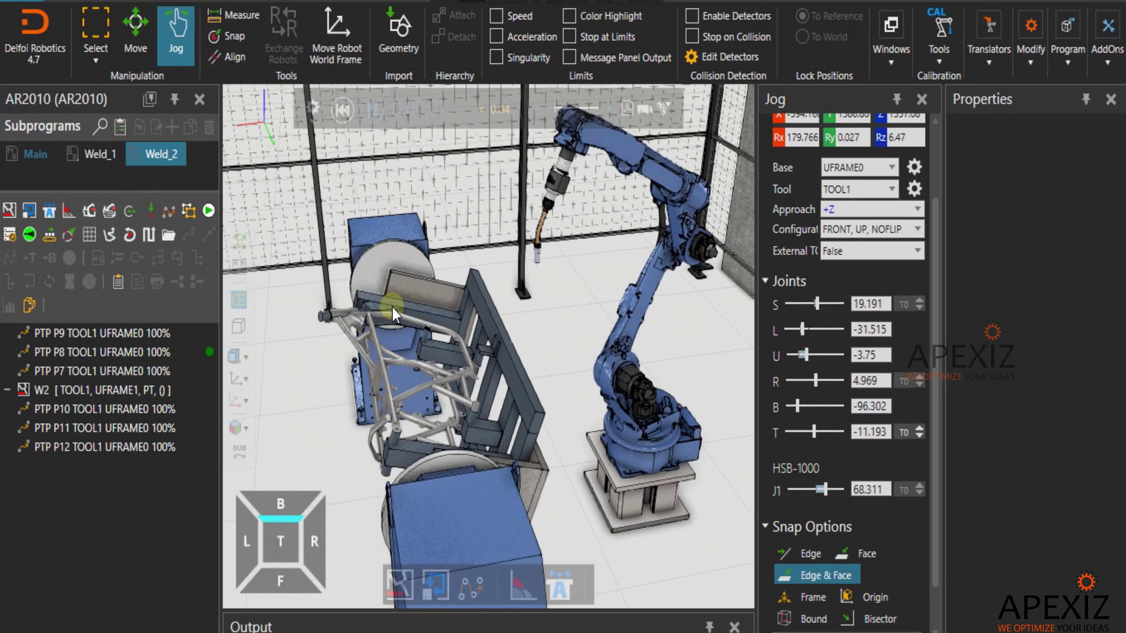
{"action": "right_click_drag", "start_coordinate": [392, 308], "coordinate": [423, 283]}
{"action": "scroll", "coordinate": [423, 283], "scroll_direction": "up", "scroll_amount": 3}
{"action": "scroll", "coordinate": [424, 290], "scroll_direction": "down", "scroll_amount": 5}
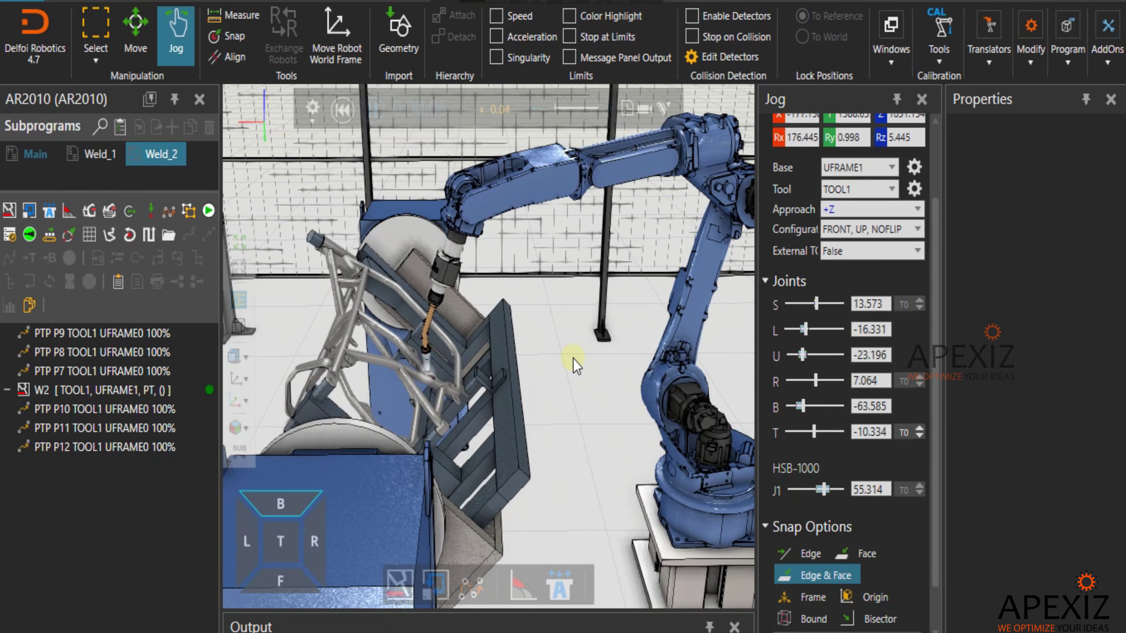
{"action": "scroll", "coordinate": [432, 393], "scroll_direction": "down", "scroll_amount": 2}
{"action": "scroll", "coordinate": [422, 405], "scroll_direction": "down", "scroll_amount": 1}
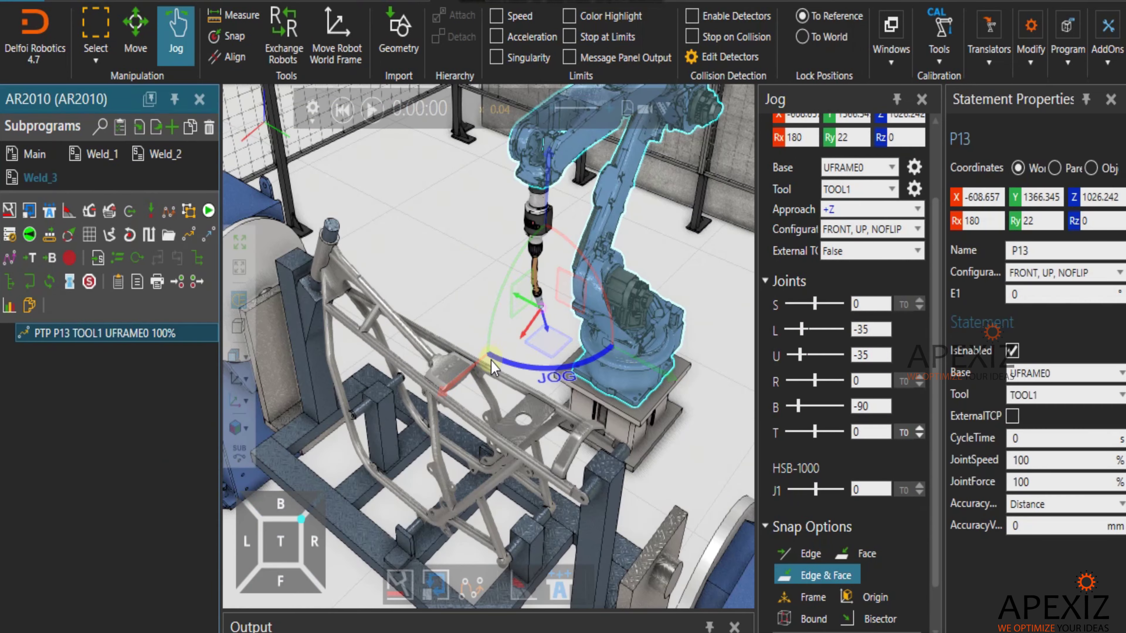
- Create a path in Weld_3 along the edge where the holed plate meets the tube, using Wall picking
{"action": "scroll", "coordinate": [491, 361], "scroll_direction": "up", "scroll_amount": 5}
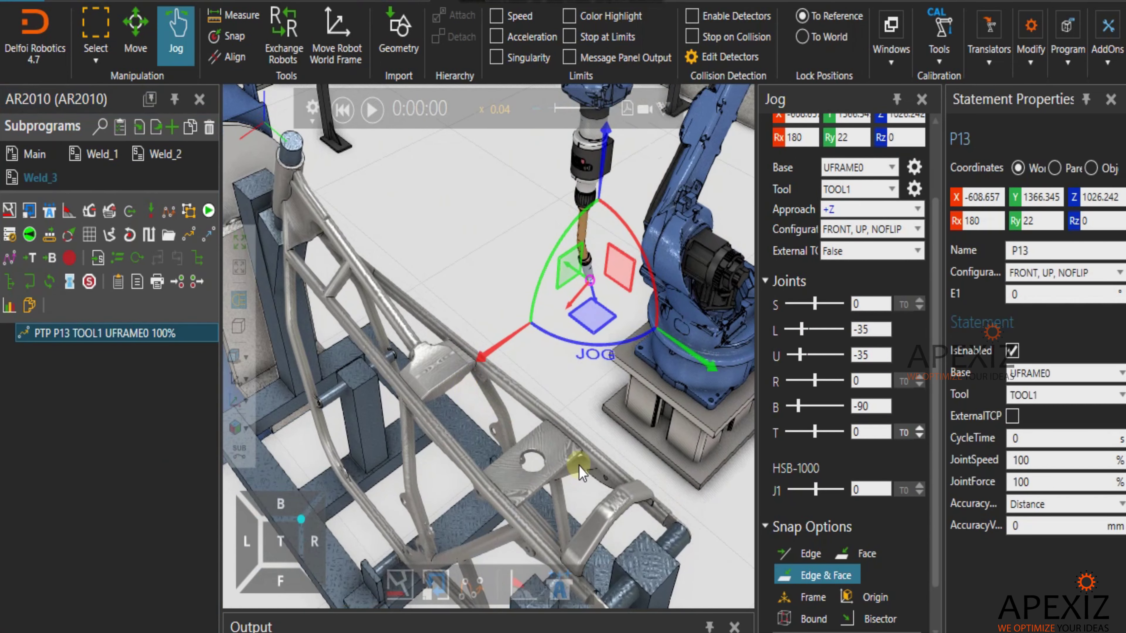
{"action": "scroll", "coordinate": [579, 467], "scroll_direction": "up", "scroll_amount": 3}
{"action": "left_click", "coordinate": [10, 211]}
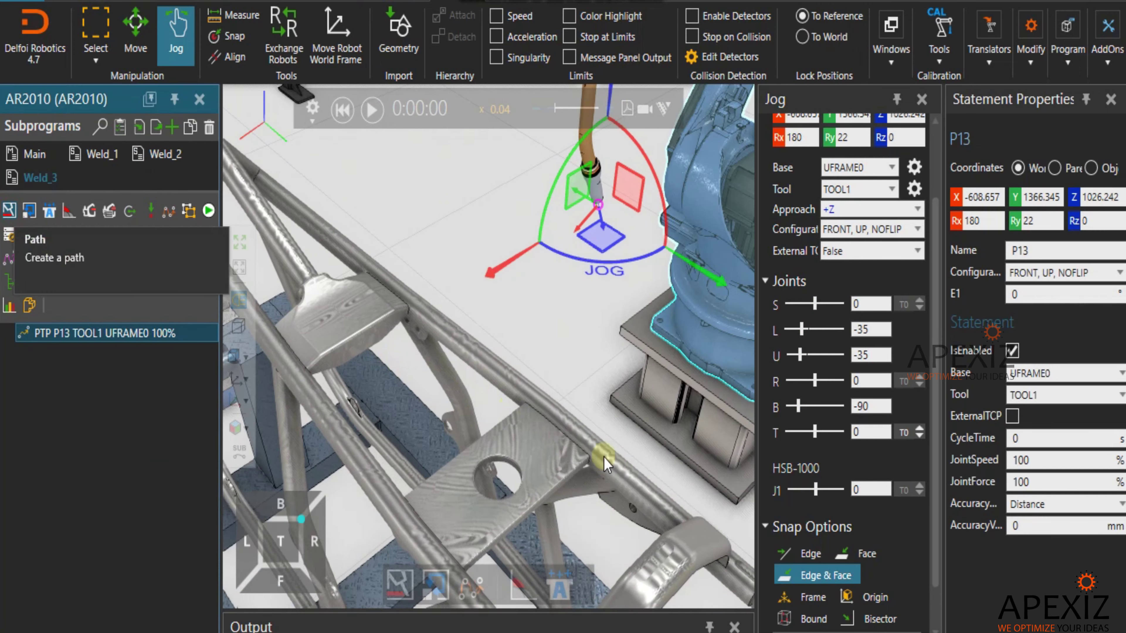
{"action": "left_click", "coordinate": [567, 442]}
{"action": "scroll", "coordinate": [573, 446], "scroll_direction": "up", "scroll_amount": 3}
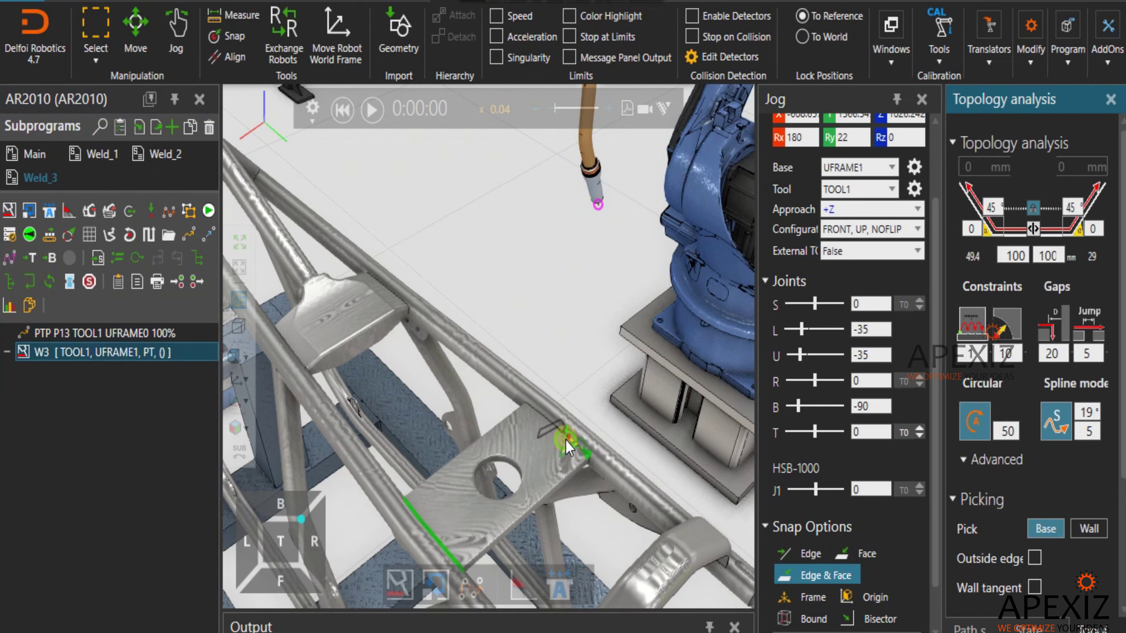
{"action": "right_click_drag", "start_coordinate": [577, 444], "coordinate": [568, 426]}
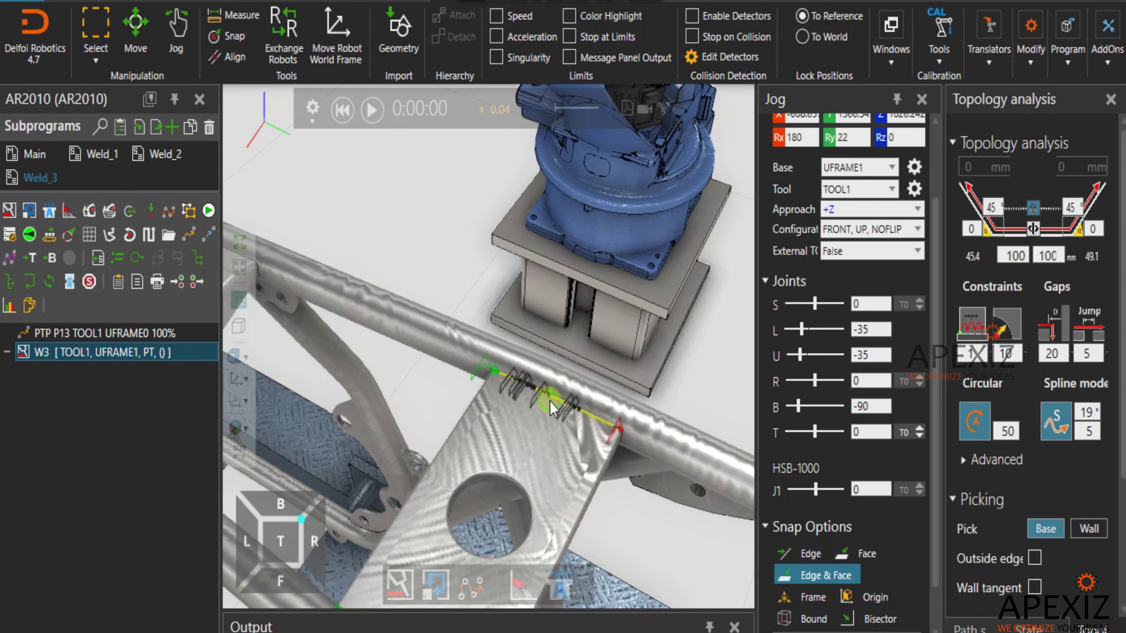
{"action": "scroll", "coordinate": [550, 401], "scroll_direction": "up", "scroll_amount": 2}
{"action": "left_click", "coordinate": [1087, 529]}
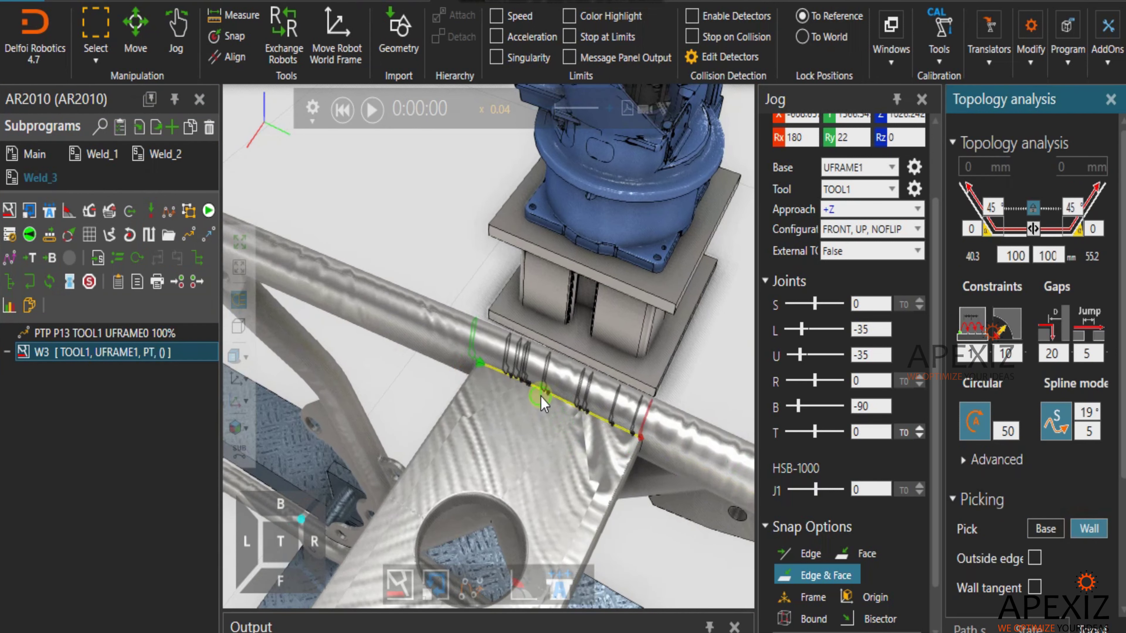
{"action": "left_click", "coordinate": [541, 397]}
- Turn off spline mode for the W3 path
{"action": "scroll", "coordinate": [541, 397], "scroll_direction": "down", "scroll_amount": 6}
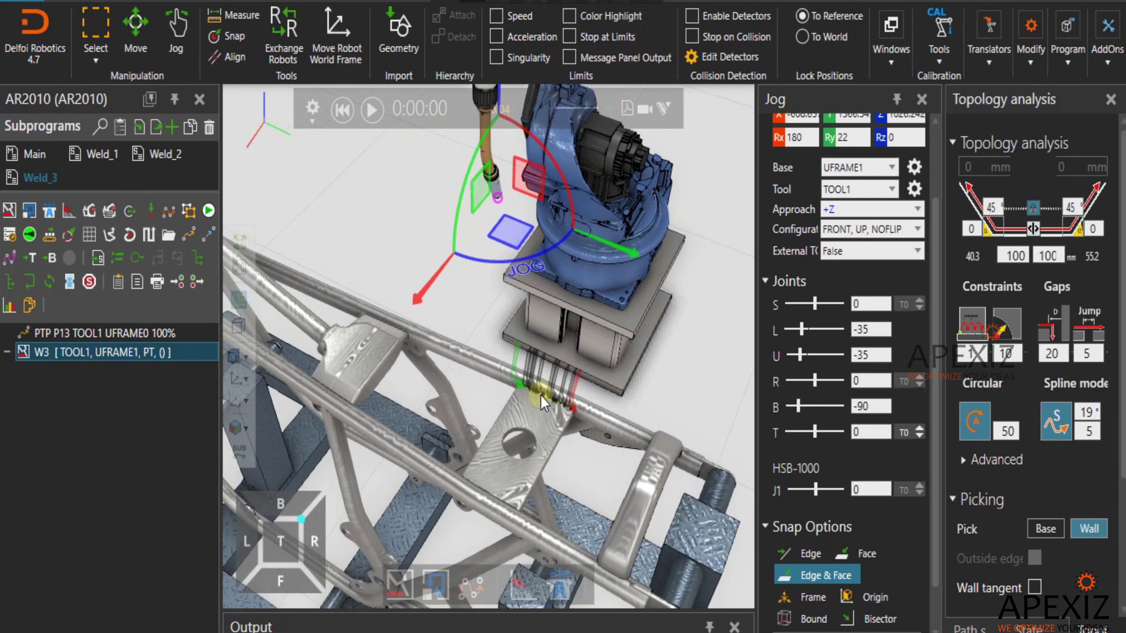
{"action": "right_click_drag", "start_coordinate": [575, 384], "coordinate": [592, 318]}
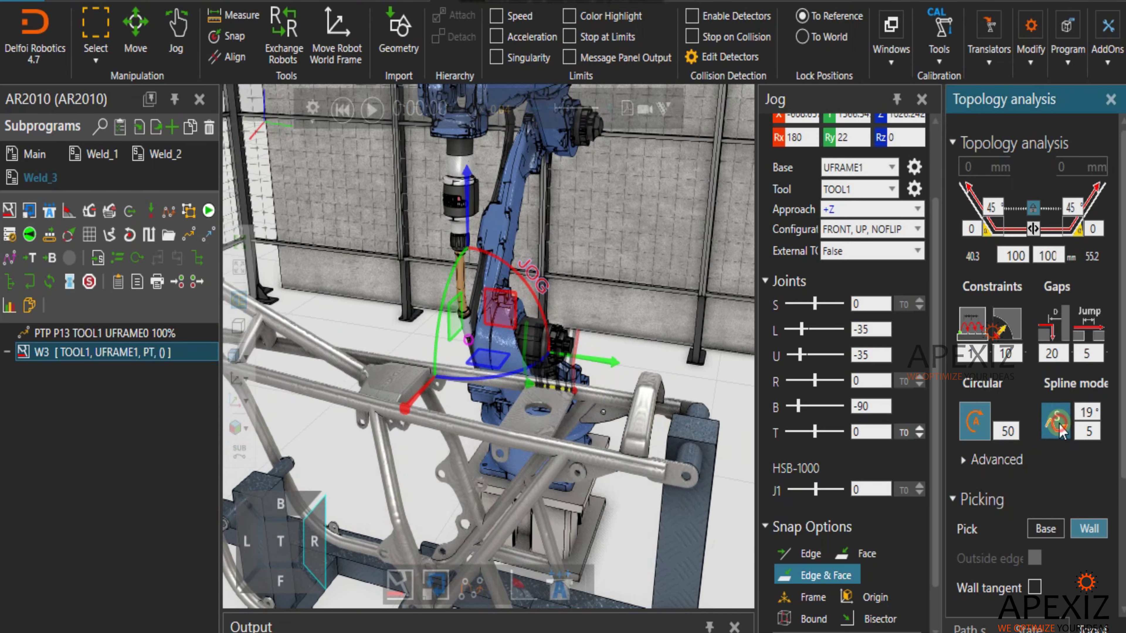
{"action": "scroll", "coordinate": [583, 384], "scroll_direction": "up", "scroll_amount": 5}
{"action": "right_click_drag", "start_coordinate": [460, 471], "coordinate": [462, 470]}
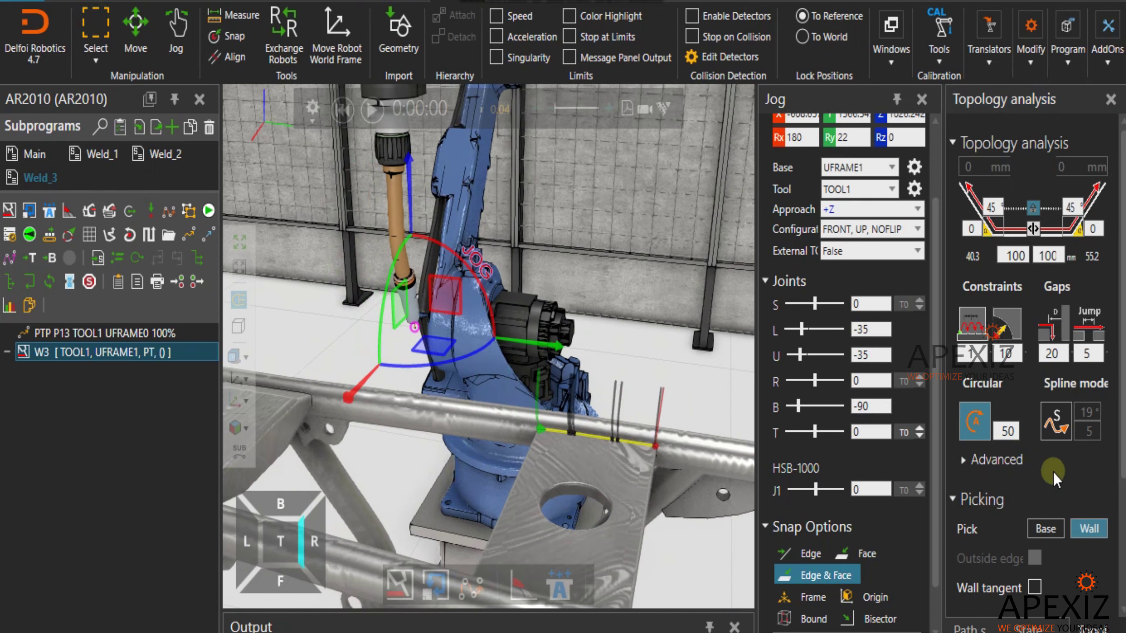
{"action": "left_click", "coordinate": [1057, 422]}
{"action": "scroll", "coordinate": [1014, 510], "scroll_direction": "down", "scroll_amount": 4}
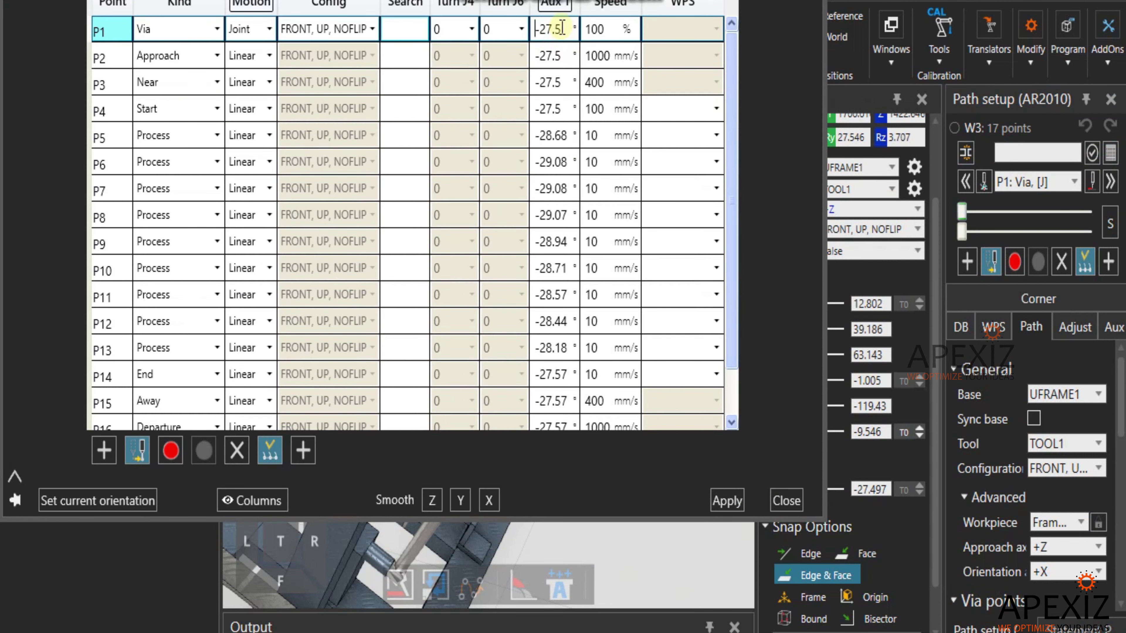
- Set the Aux 1 positioner value to 0 for all W3 points P1 through P17 and apply the point table
{"action": "scroll", "coordinate": [563, 378], "scroll_direction": "down", "scroll_amount": 2}
{"action": "left_click", "coordinate": [569, 398], "text": "shift"}
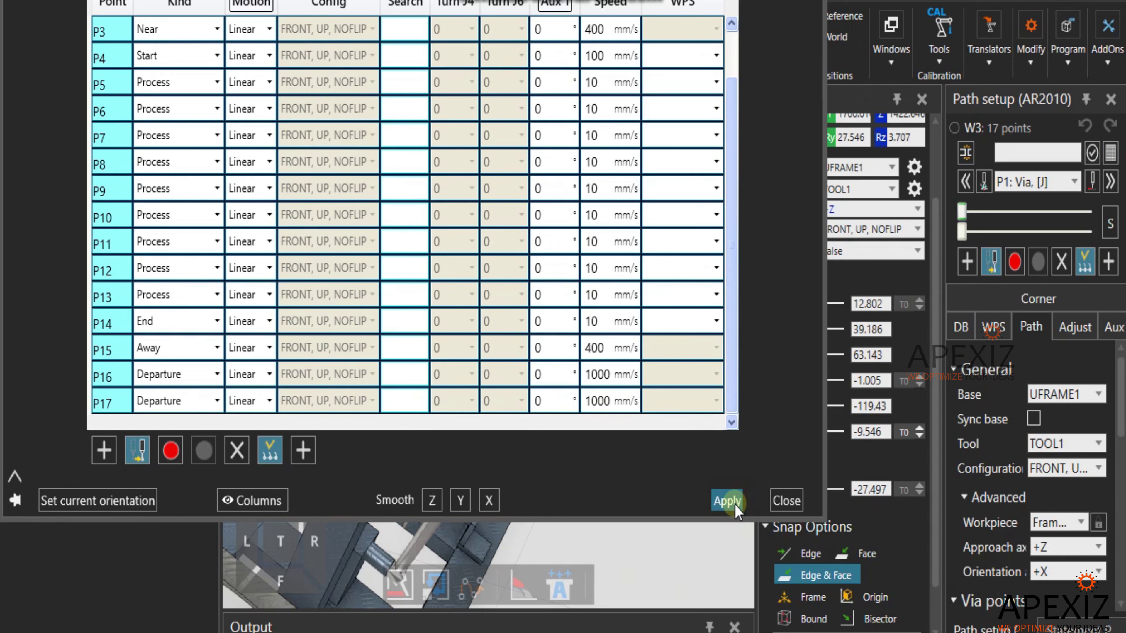
{"action": "left_click", "coordinate": [786, 501]}
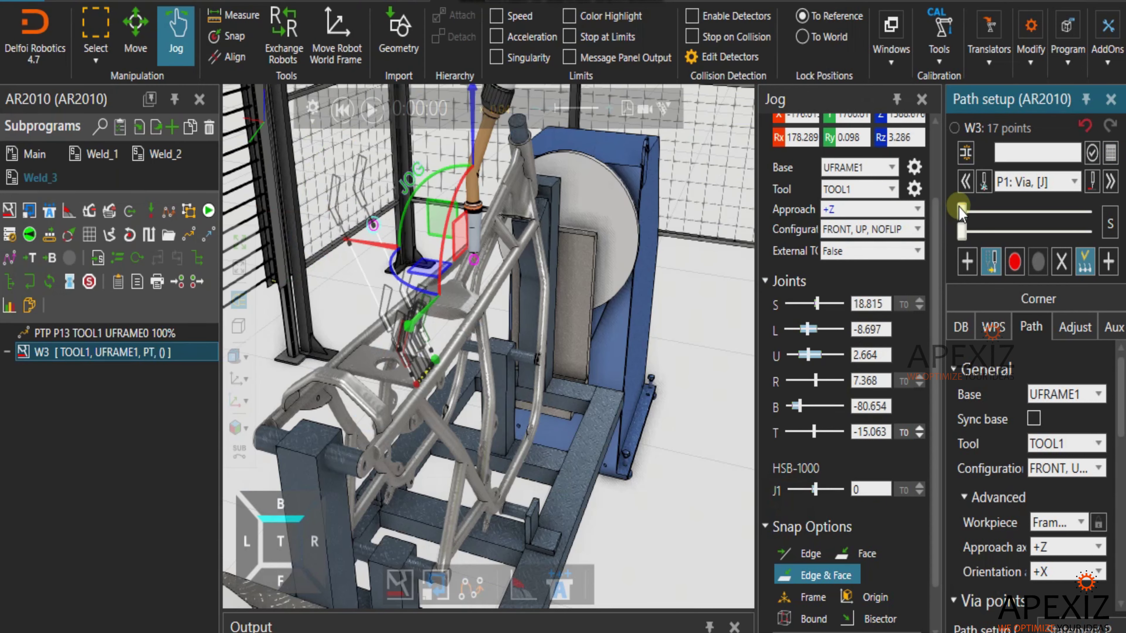
- Move the robot to via point P1 of the W3 path and open the path's via point settings
{"action": "mouse_move", "coordinate": [960, 208]}
{"action": "left_mouse_down"}
{"action": "mouse_move", "coordinate": [986, 211]}
{"action": "mouse_move", "coordinate": [962, 211]}
{"action": "left_mouse_up"}
{"action": "left_click", "coordinate": [1083, 270]}
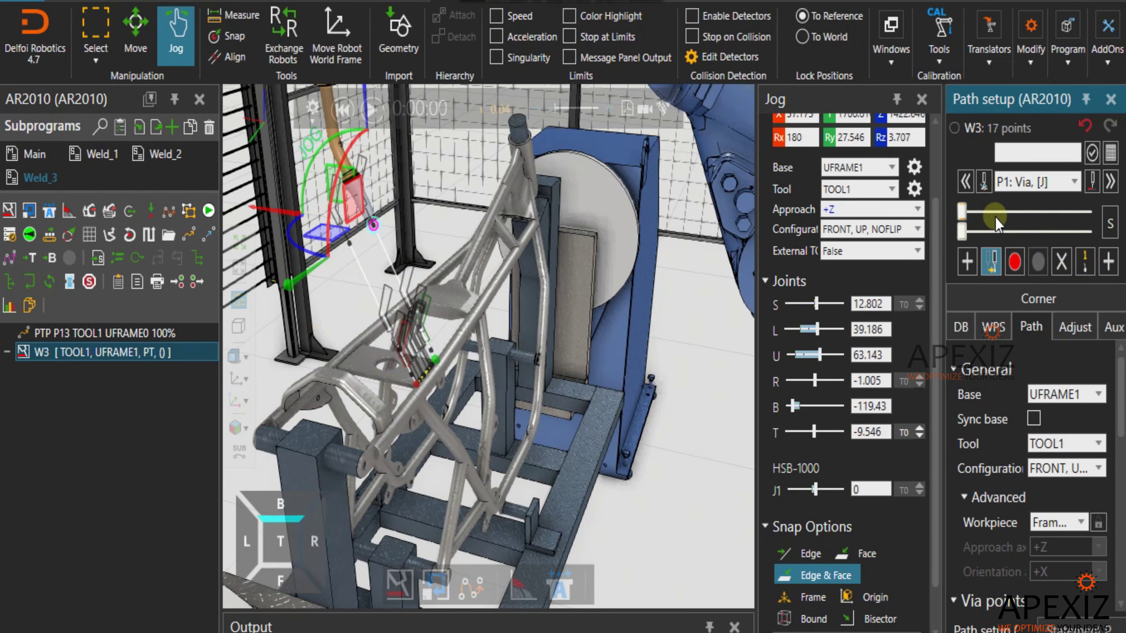
{"action": "scroll", "coordinate": [422, 399], "scroll_direction": "down", "scroll_amount": 3}
{"action": "scroll", "coordinate": [980, 460], "scroll_direction": "down", "scroll_amount": 4}
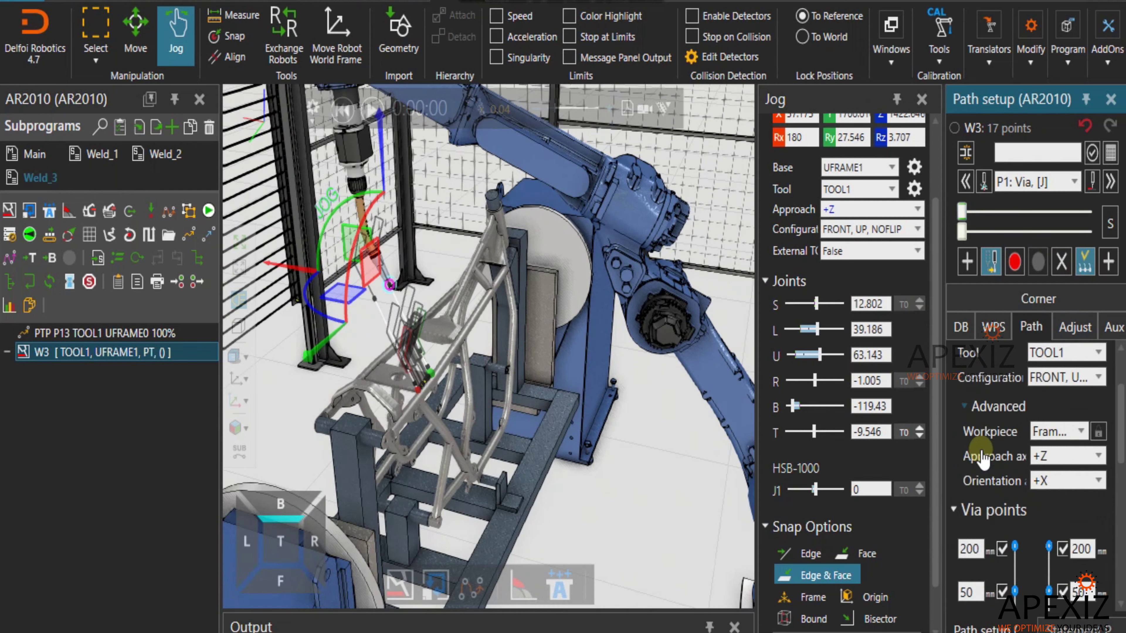
{"action": "left_click", "coordinate": [981, 458]}
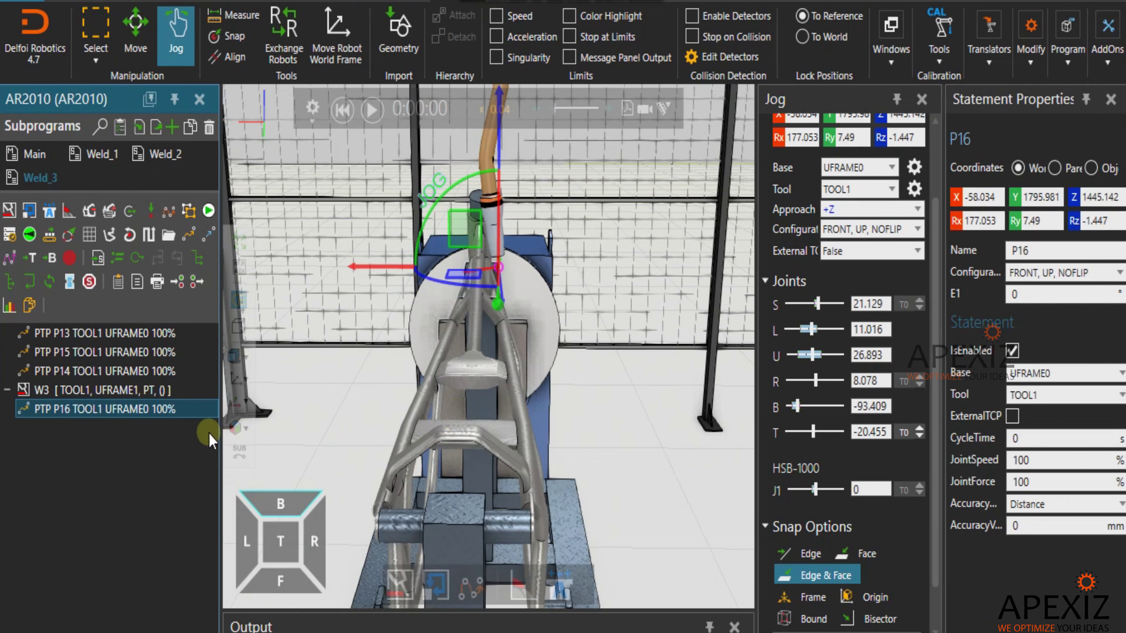
- Select the W3 path for mirror cloning and start setting the clone references
{"action": "left_click", "coordinate": [91, 405]}
{"action": "left_click", "coordinate": [100, 398]}
{"action": "scroll", "coordinate": [508, 436], "scroll_direction": "up", "scroll_amount": 2}
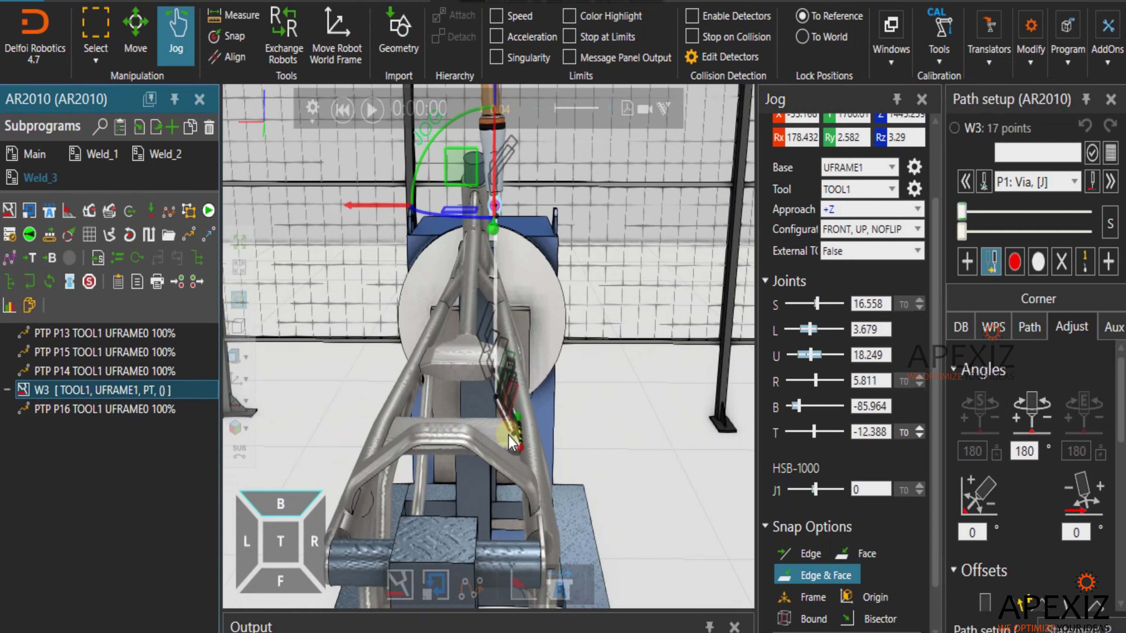
{"action": "right_click_drag", "start_coordinate": [509, 436], "coordinate": [498, 442]}
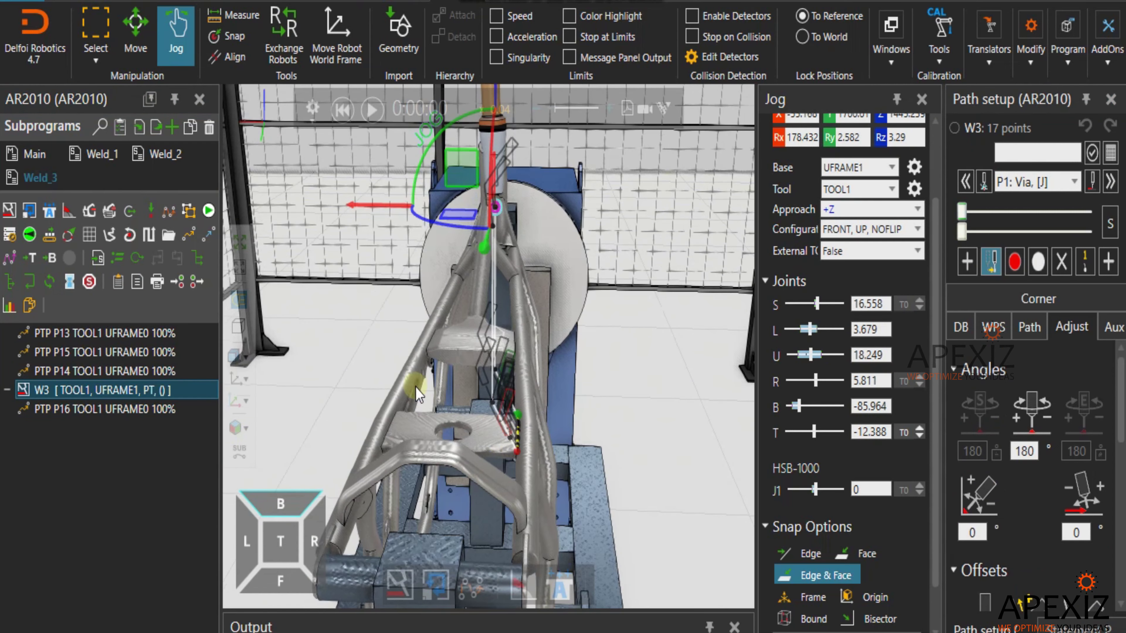
{"action": "left_click", "coordinate": [188, 212]}
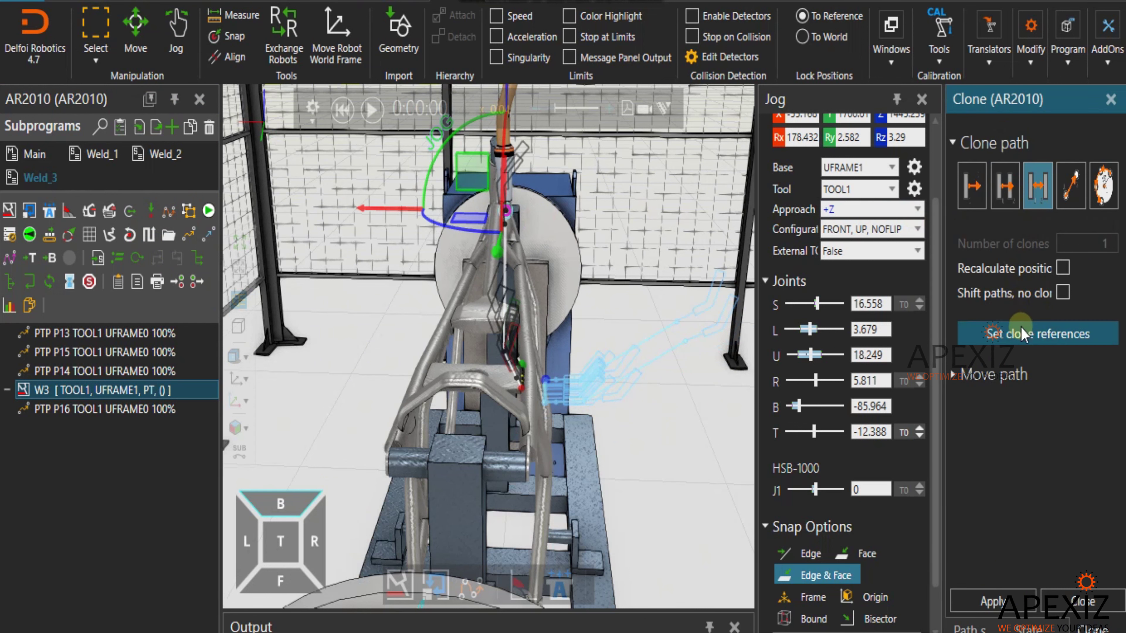
{"action": "left_click", "coordinate": [1021, 336]}
- Set the fixture's front upright post as the mirror reference for cloning W3 onto the opposite side of the holed plate
{"action": "scroll", "coordinate": [474, 500], "scroll_direction": "up", "scroll_amount": 1}
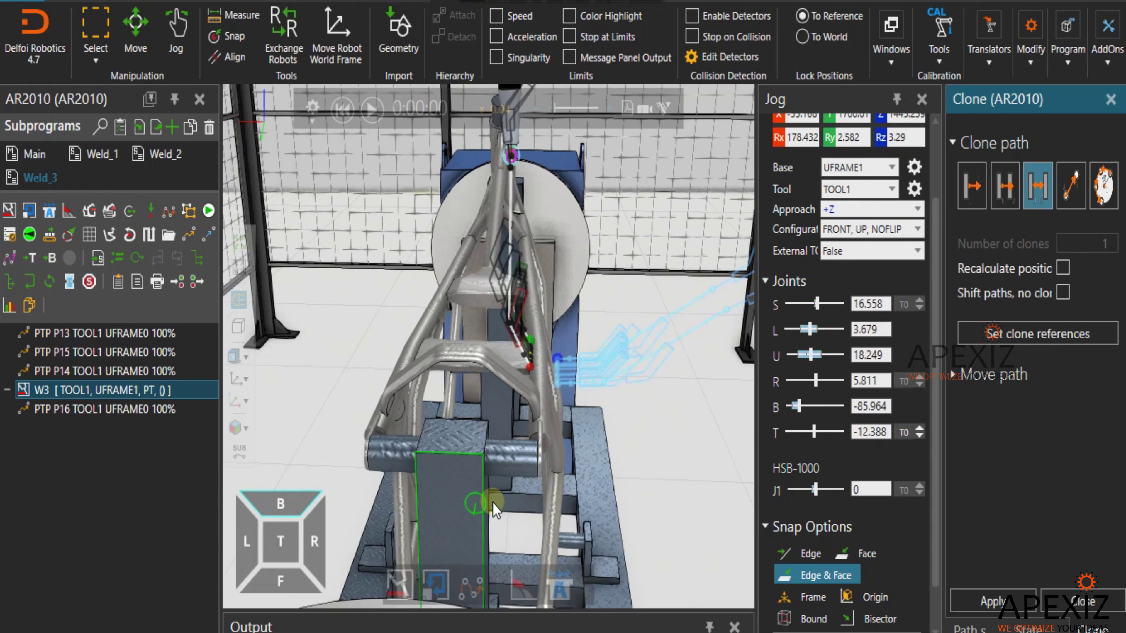
{"action": "right_click_drag", "start_coordinate": [485, 503], "coordinate": [472, 374]}
{"action": "scroll", "coordinate": [487, 516], "scroll_direction": "up", "scroll_amount": 2}
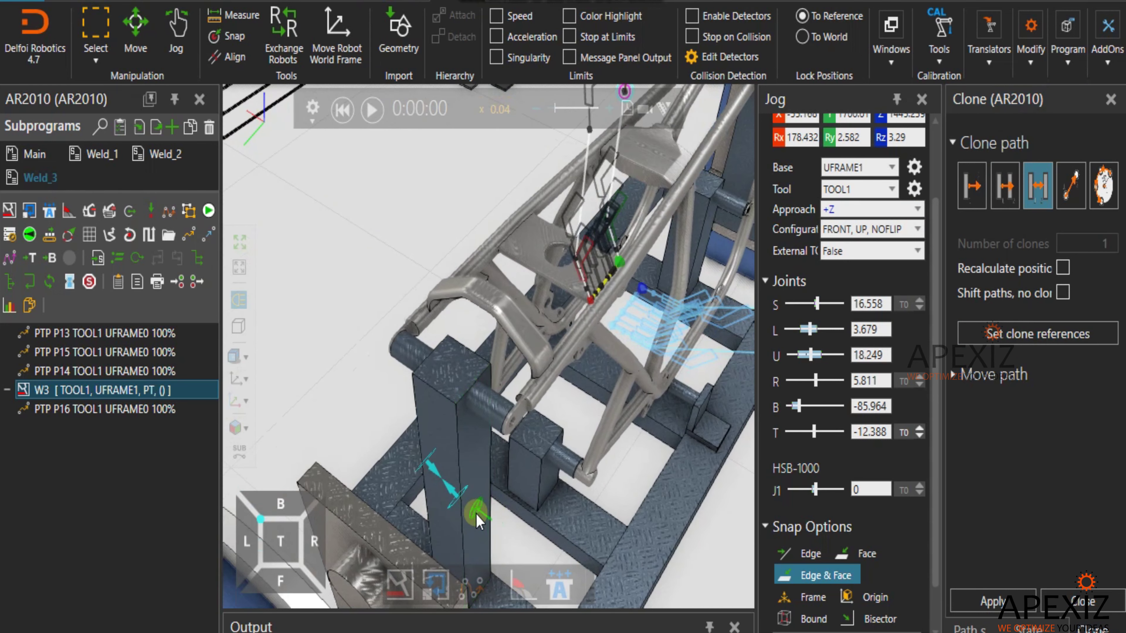
{"action": "right_click_drag", "start_coordinate": [475, 514], "coordinate": [540, 483]}
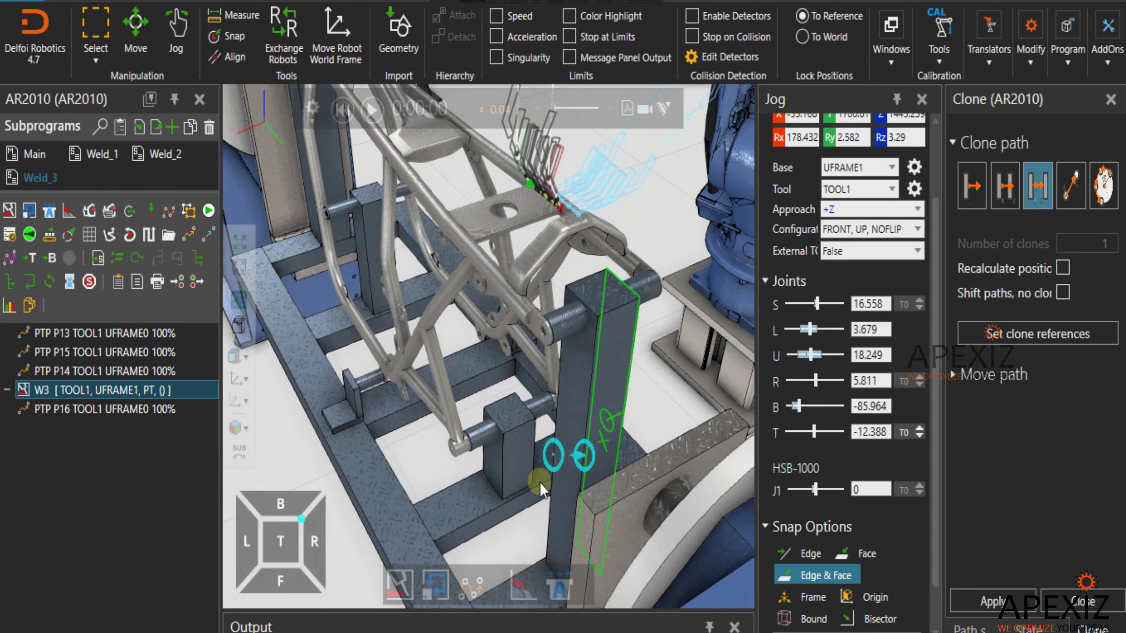
{"action": "left_click", "coordinate": [567, 466]}
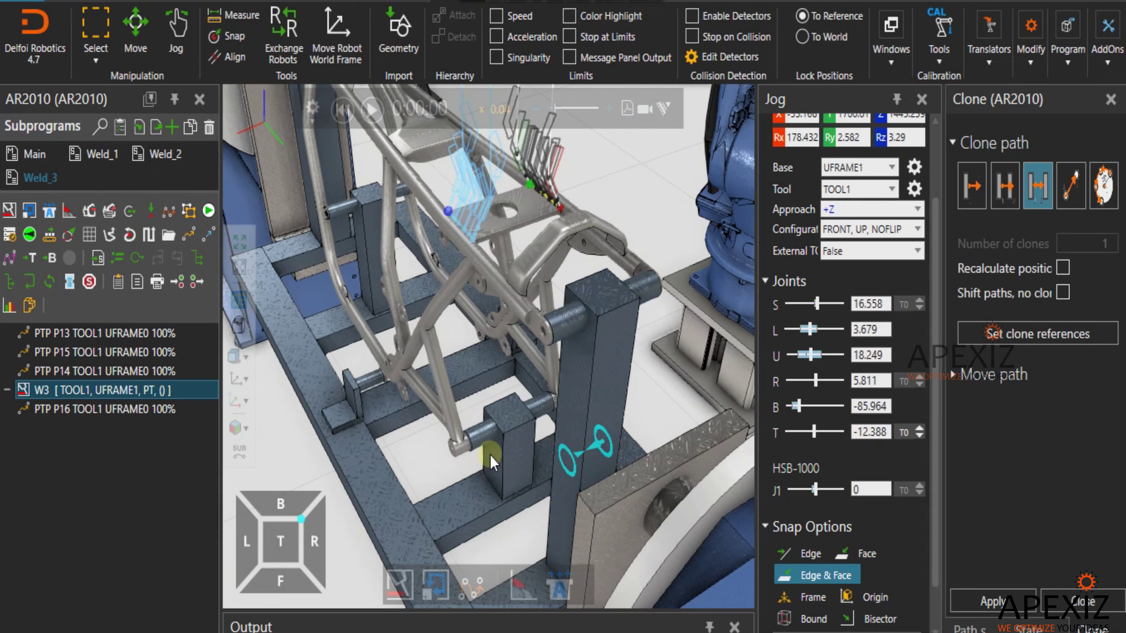
{"action": "scroll", "coordinate": [486, 482], "scroll_direction": "down", "scroll_amount": 2}
{"action": "scroll", "coordinate": [473, 205], "scroll_direction": "up", "scroll_amount": 6}
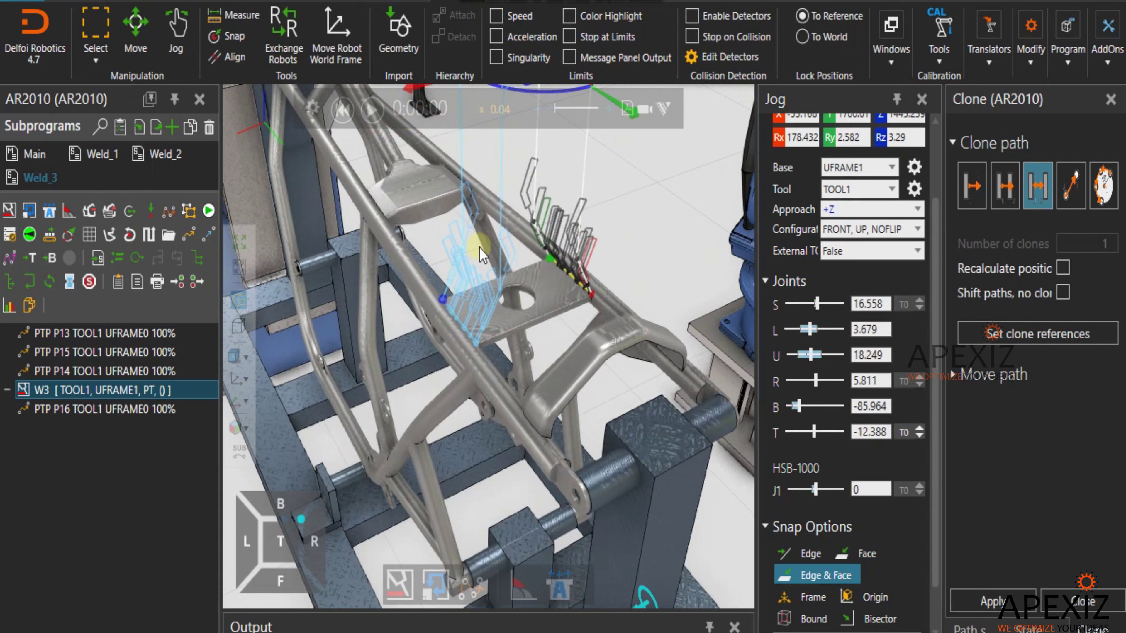
{"action": "right_click_drag", "start_coordinate": [481, 253], "coordinate": [535, 261]}
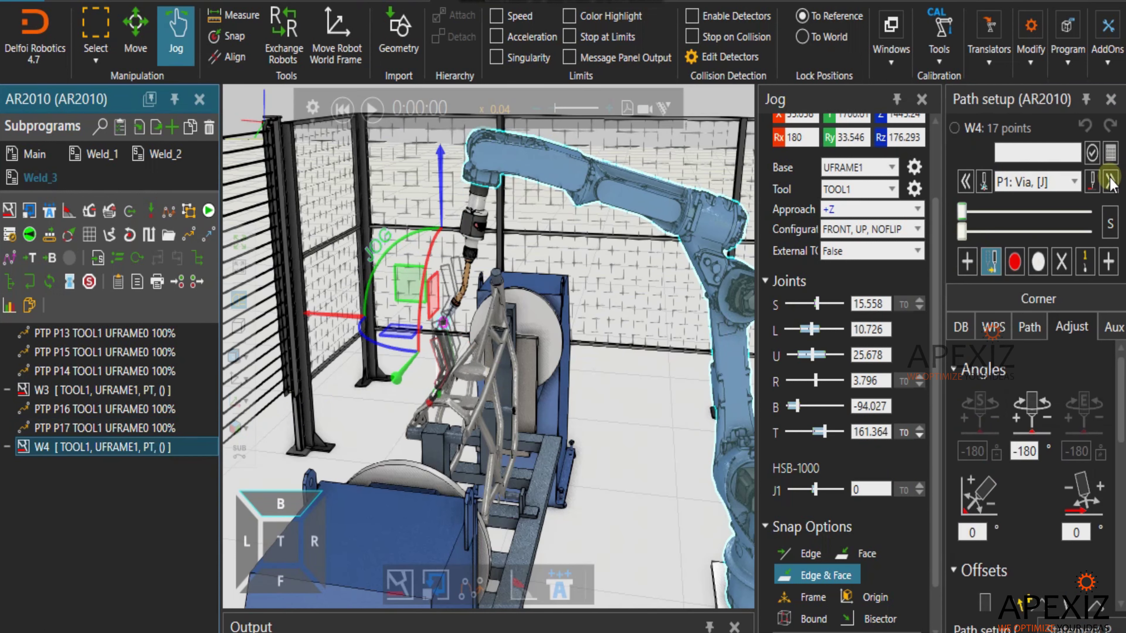
- Add a PTP statement at the W4 path's departure point P17 and record it with base UFRAME0
{"action": "left_click", "coordinate": [1111, 182]}
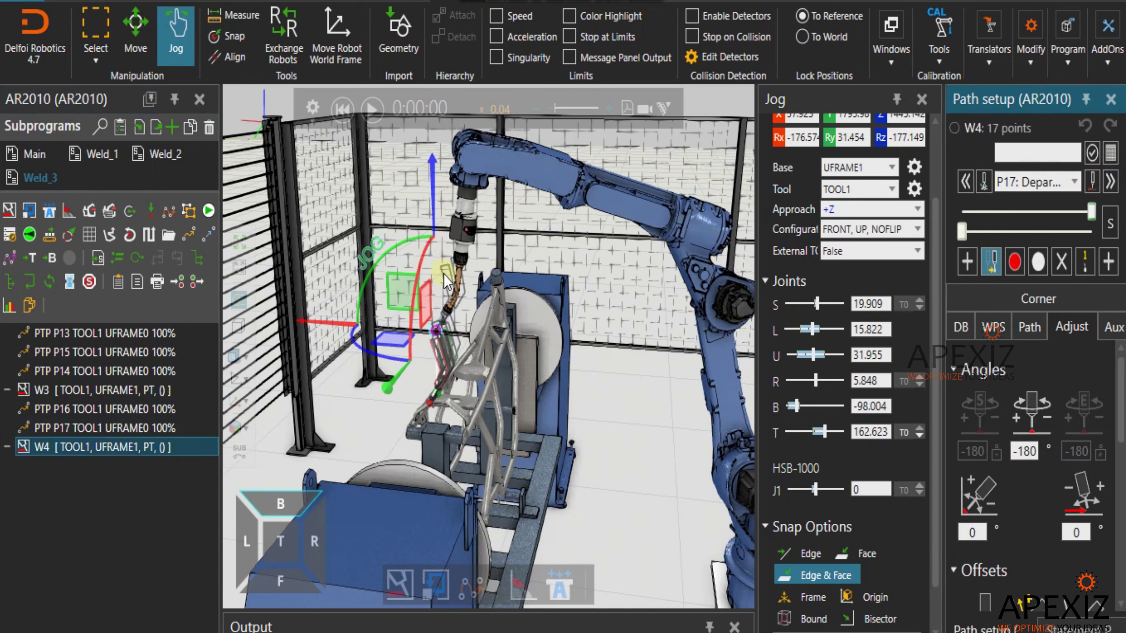
{"action": "left_click", "coordinate": [187, 235]}
{"action": "left_click", "coordinate": [864, 169]}
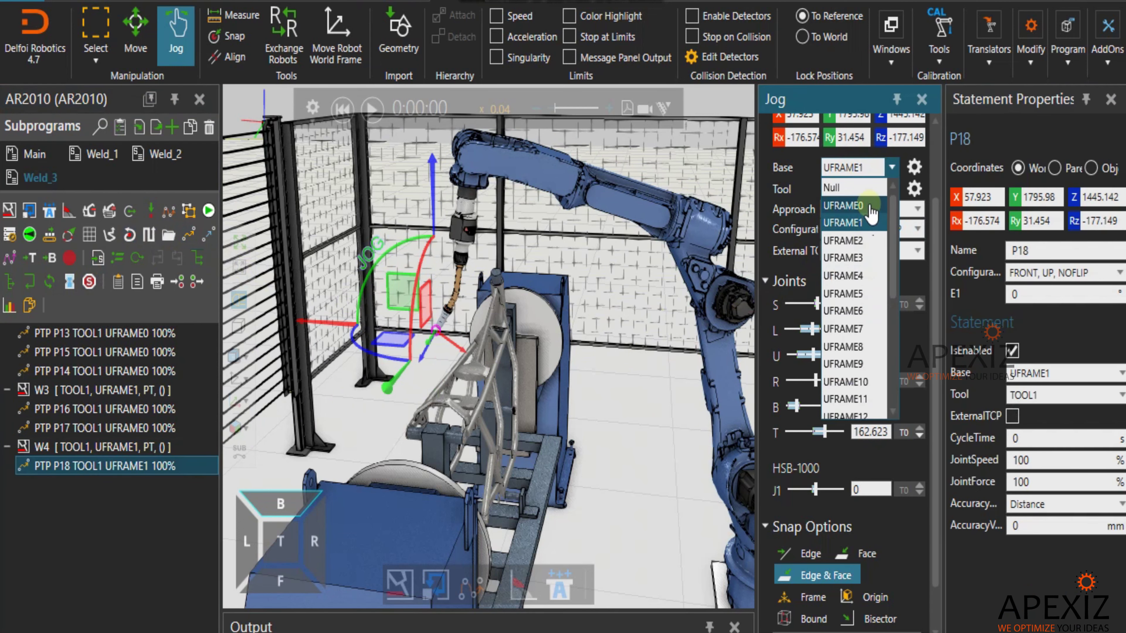
{"action": "left_click", "coordinate": [868, 207]}
{"action": "left_click", "coordinate": [70, 258]}
{"action": "left_click", "coordinate": [862, 169]}
{"action": "left_click", "coordinate": [864, 188]}
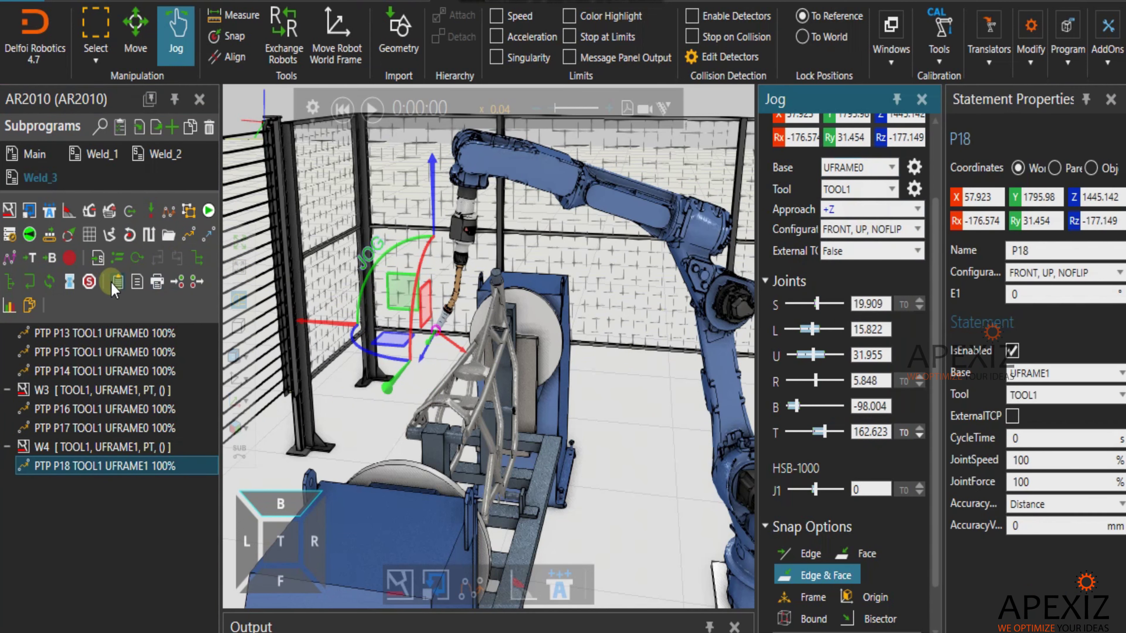
{"action": "left_click", "coordinate": [69, 260]}
- Add two PTP motions after P18 at the end of Weld_3 to retract the robot from the frame
{"action": "scroll", "coordinate": [396, 421], "scroll_direction": "down", "scroll_amount": 2}
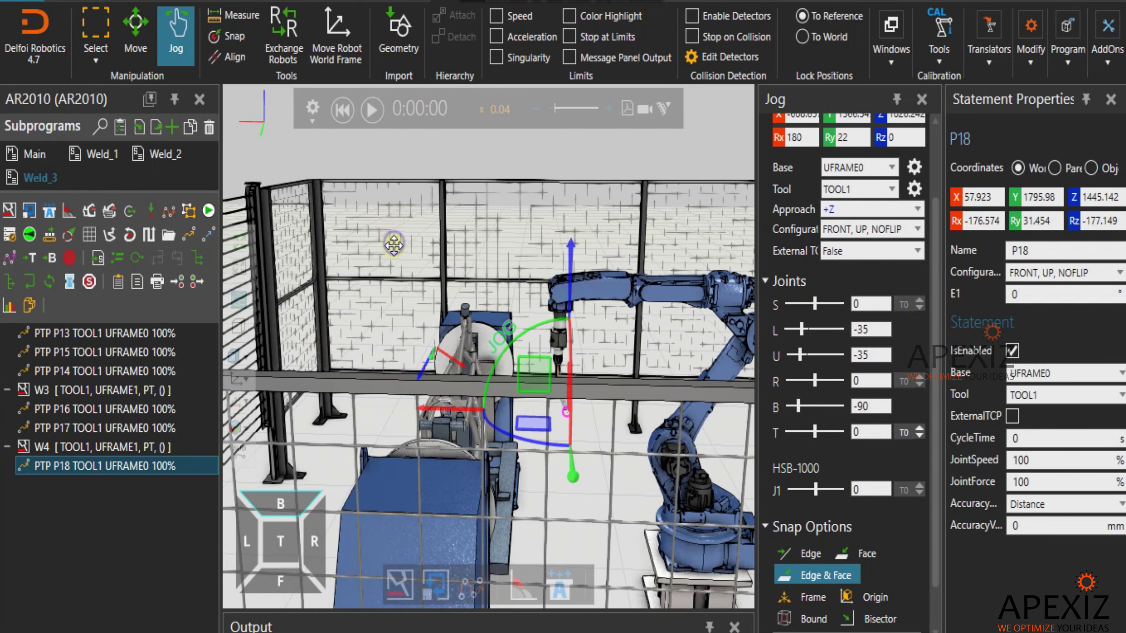
{"action": "left_click", "coordinate": [148, 463]}
{"action": "left_click_drag", "start_coordinate": [314, 357], "coordinate": [393, 358]}
{"action": "left_click", "coordinate": [192, 239]}
{"action": "left_click", "coordinate": [191, 238]}
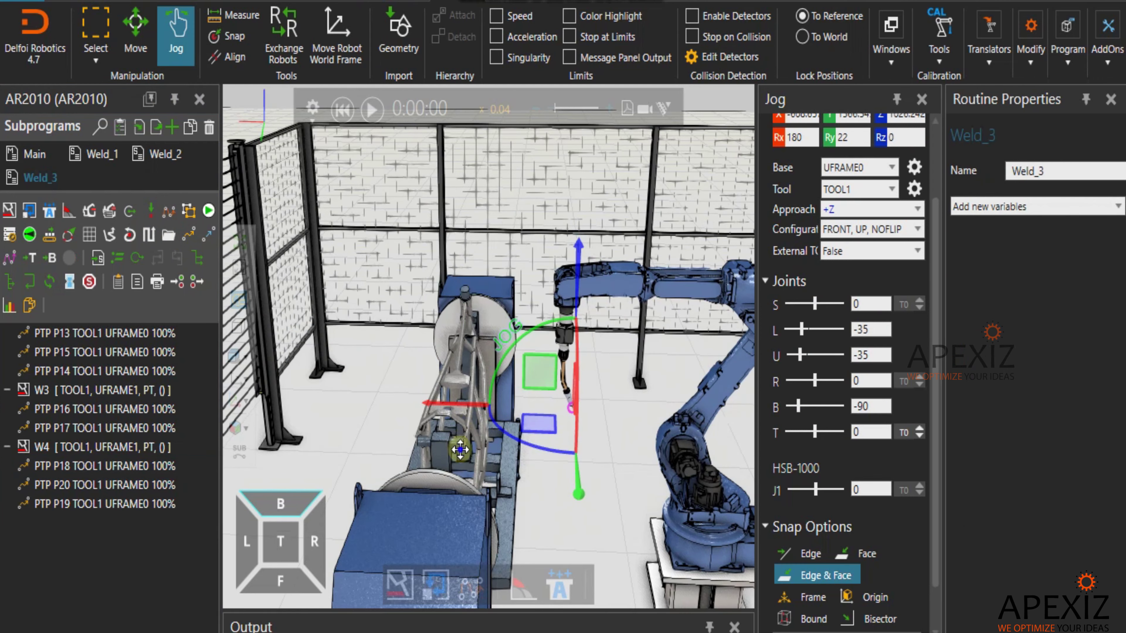
{"action": "left_click", "coordinate": [55, 419]}
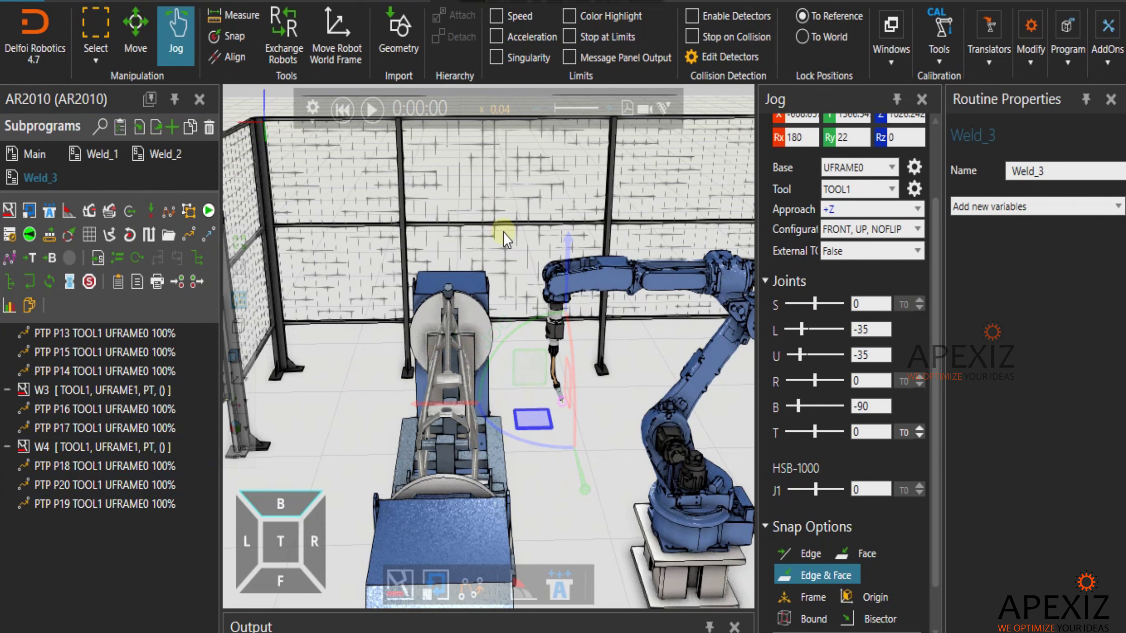
- Set the routine of the Call statement in Main to Weld_3
{"action": "right_click_drag", "start_coordinate": [609, 382], "coordinate": [527, 406]}
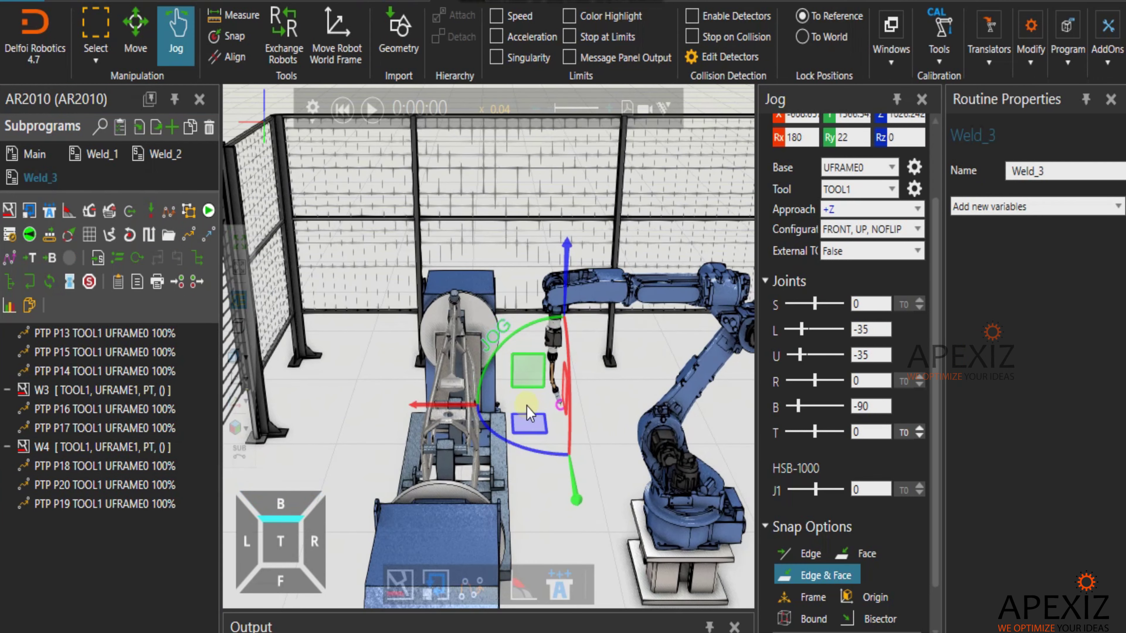
{"action": "left_click", "coordinate": [11, 154]}
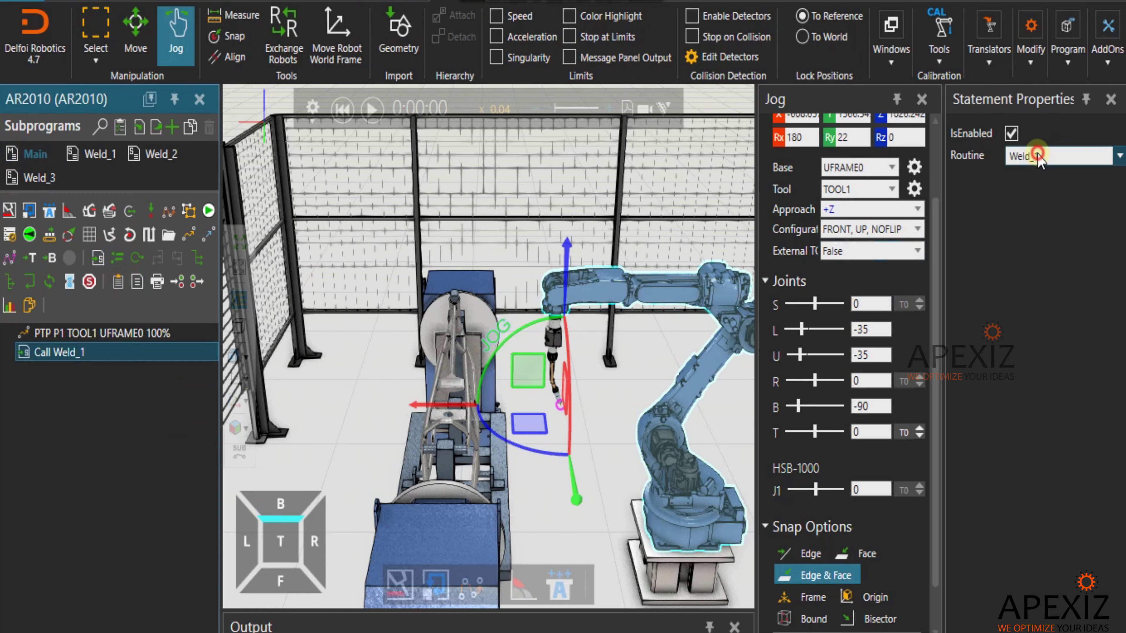
{"action": "left_click", "coordinate": [1033, 155]}
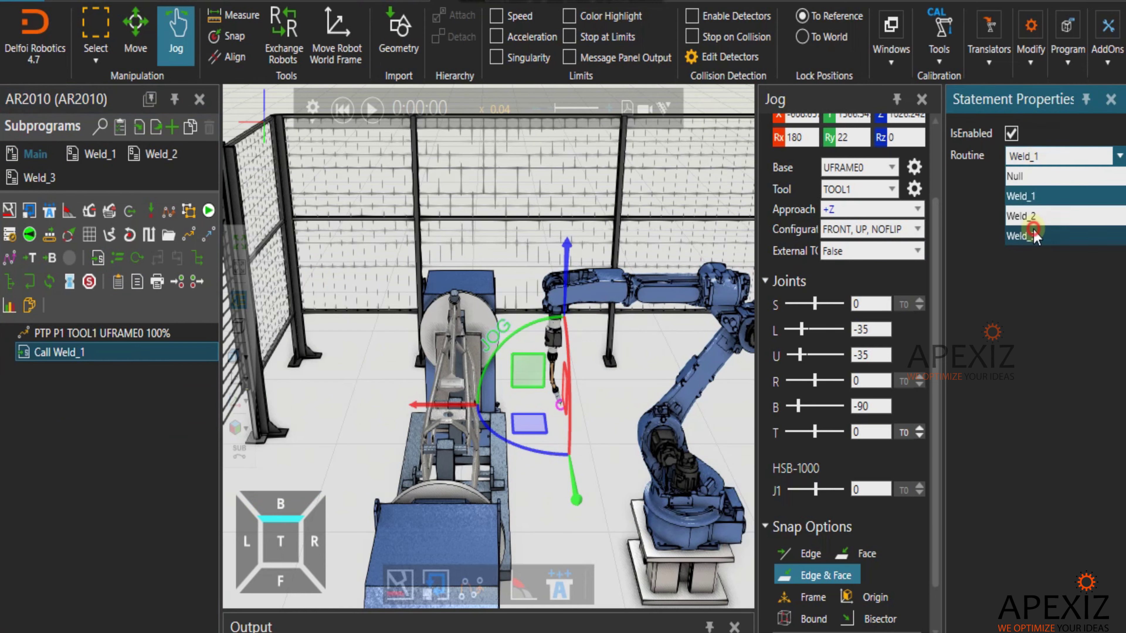
{"action": "left_click", "coordinate": [1031, 222]}
{"action": "middle_click_drag", "start_coordinate": [381, 306], "coordinate": [388, 306]}
- Run the simulation of Main and follow the robot through its approach and the W3 weld
{"action": "left_click", "coordinate": [378, 111]}
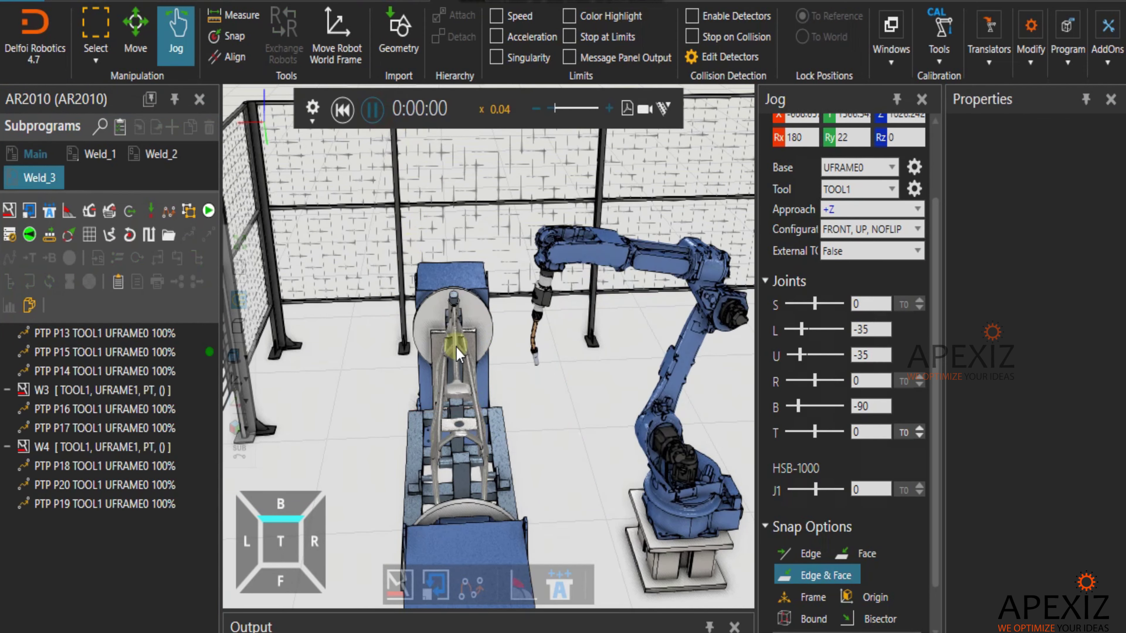
{"action": "right_click_drag", "start_coordinate": [455, 348], "coordinate": [455, 328]}
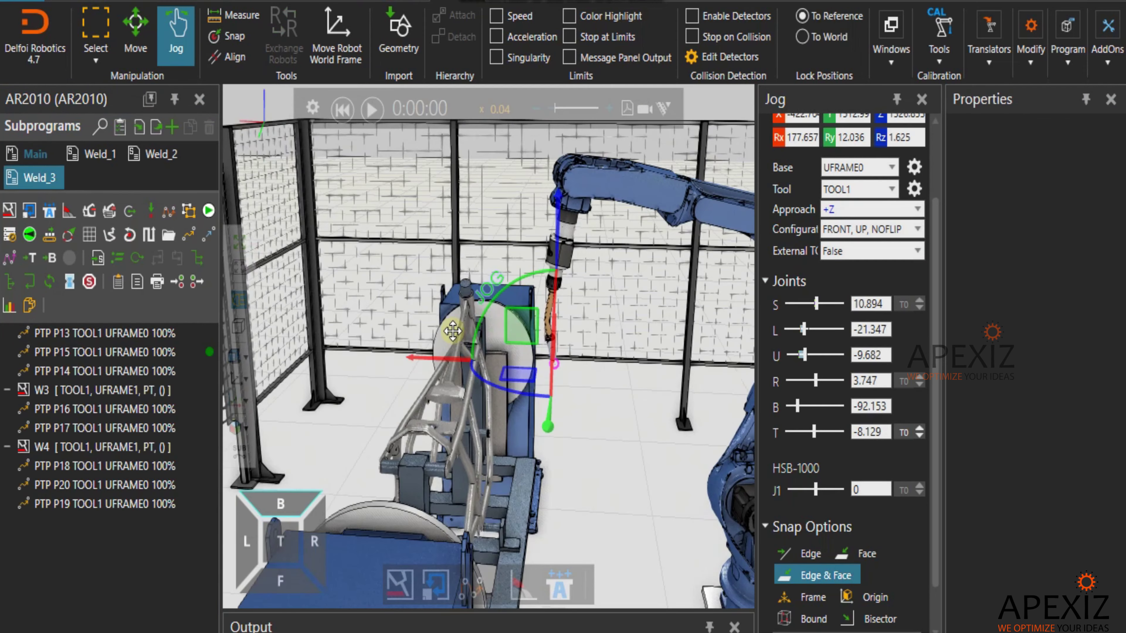
{"action": "left_click", "coordinate": [373, 110]}
{"action": "scroll", "coordinate": [450, 390], "scroll_direction": "up", "scroll_amount": 1}
{"action": "scroll", "coordinate": [449, 413], "scroll_direction": "up", "scroll_amount": 1}
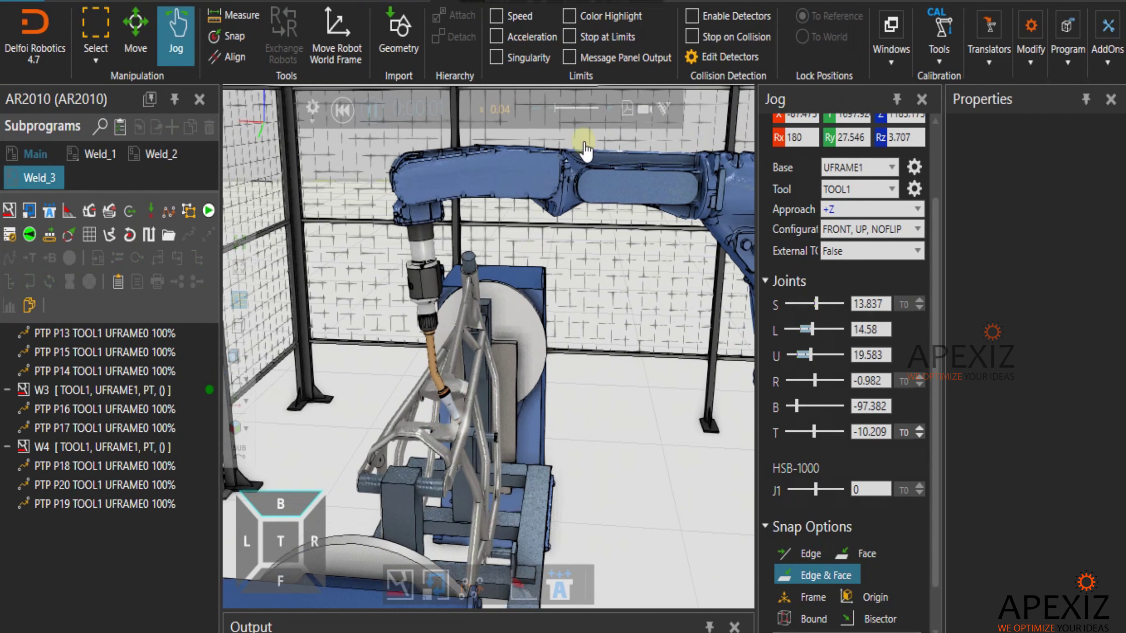
{"action": "left_click", "coordinate": [611, 108]}
{"action": "left_click", "coordinate": [611, 108]}
{"action": "left_click", "coordinate": [611, 108]}
{"action": "right_click_drag", "start_coordinate": [355, 315], "coordinate": [521, 395]}
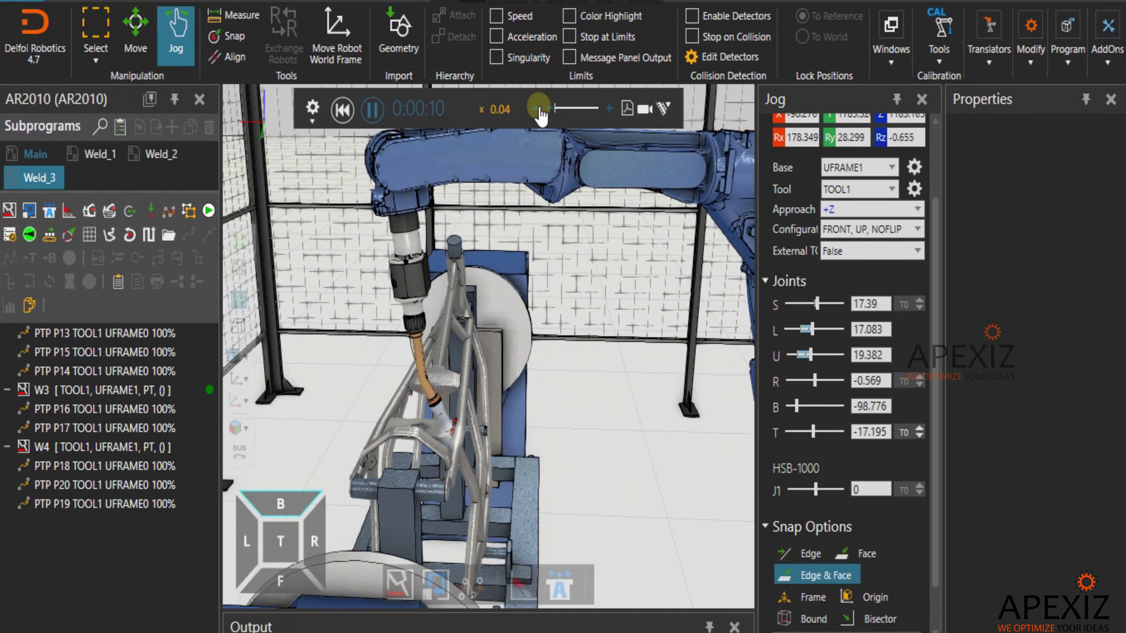
- Follow the simulation into the mirrored W4 weld on the opposite tube, raising the simulation speed to 0.10
{"action": "scroll", "coordinate": [573, 434], "scroll_direction": "up", "scroll_amount": 1}
{"action": "scroll", "coordinate": [427, 422], "scroll_direction": "up", "scroll_amount": 1}
{"action": "right_click_drag", "start_coordinate": [474, 434], "coordinate": [538, 450]}
{"action": "scroll", "coordinate": [433, 446], "scroll_direction": "up", "scroll_amount": 1}
{"action": "left_click", "coordinate": [608, 109]}
{"action": "left_click", "coordinate": [608, 109]}
{"action": "left_click", "coordinate": [608, 108]}
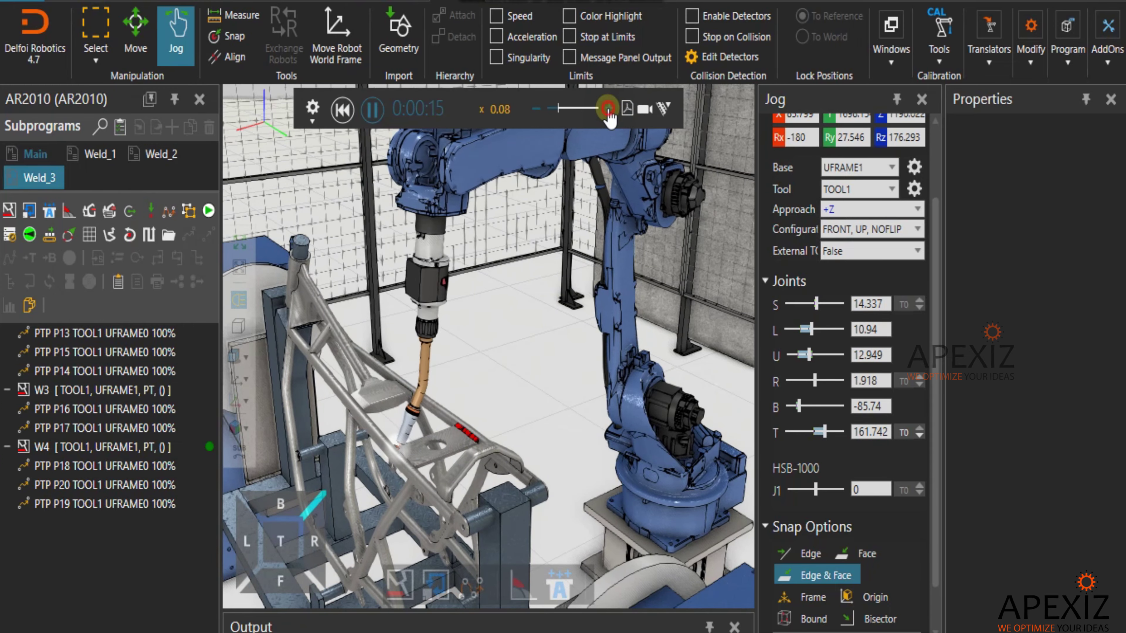
{"action": "left_click", "coordinate": [608, 109]}
{"action": "left_click", "coordinate": [608, 108]}
{"action": "scroll", "coordinate": [443, 446], "scroll_direction": "up", "scroll_amount": 1}
{"action": "right_click_drag", "start_coordinate": [443, 447], "coordinate": [454, 435]}
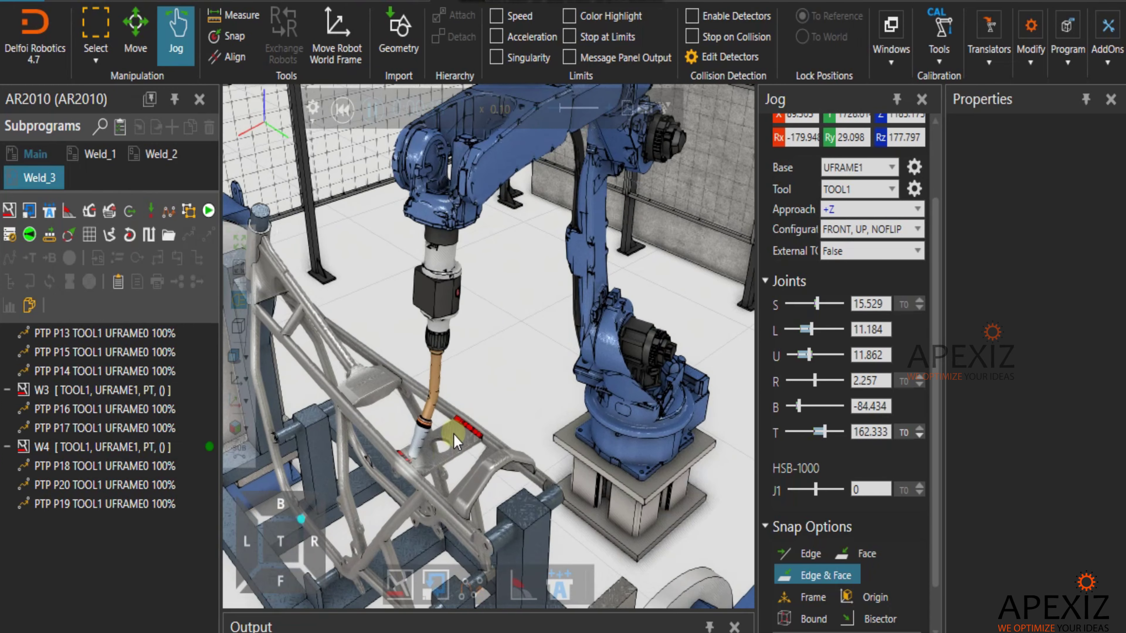
- Reduce the simulation speed to 0.04 and examine the torch along the W4 weld up close
{"action": "scroll", "coordinate": [453, 434], "scroll_direction": "up", "scroll_amount": 3}
{"action": "left_click_drag", "start_coordinate": [559, 108], "coordinate": [555, 109]}
{"action": "scroll", "coordinate": [428, 462], "scroll_direction": "down", "scroll_amount": 1}
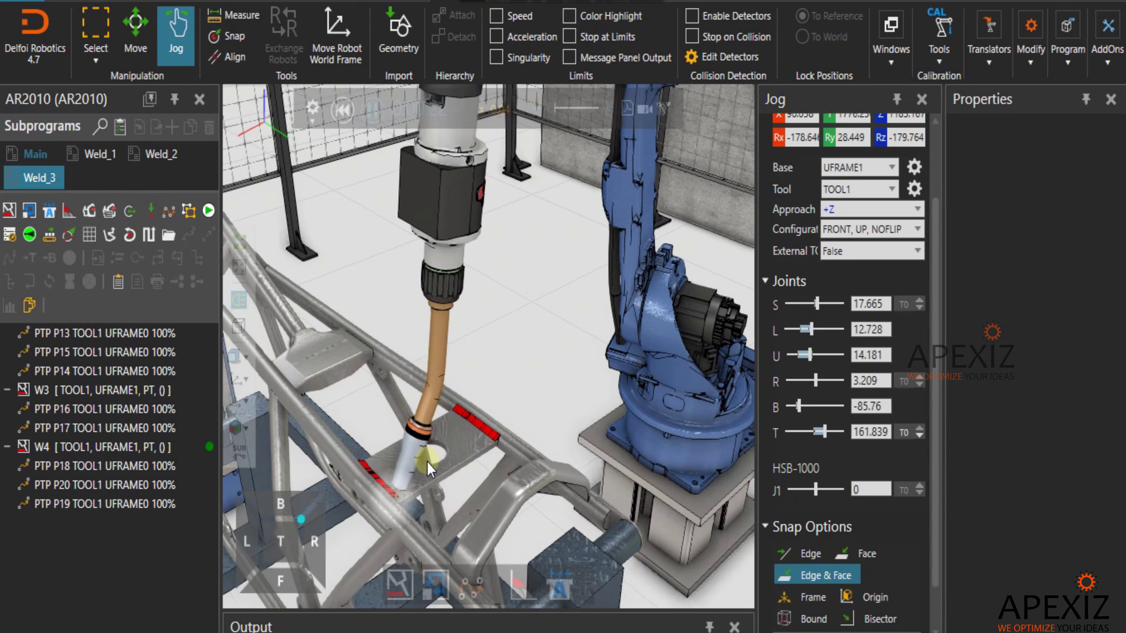
{"action": "scroll", "coordinate": [429, 468], "scroll_direction": "down", "scroll_amount": 5}
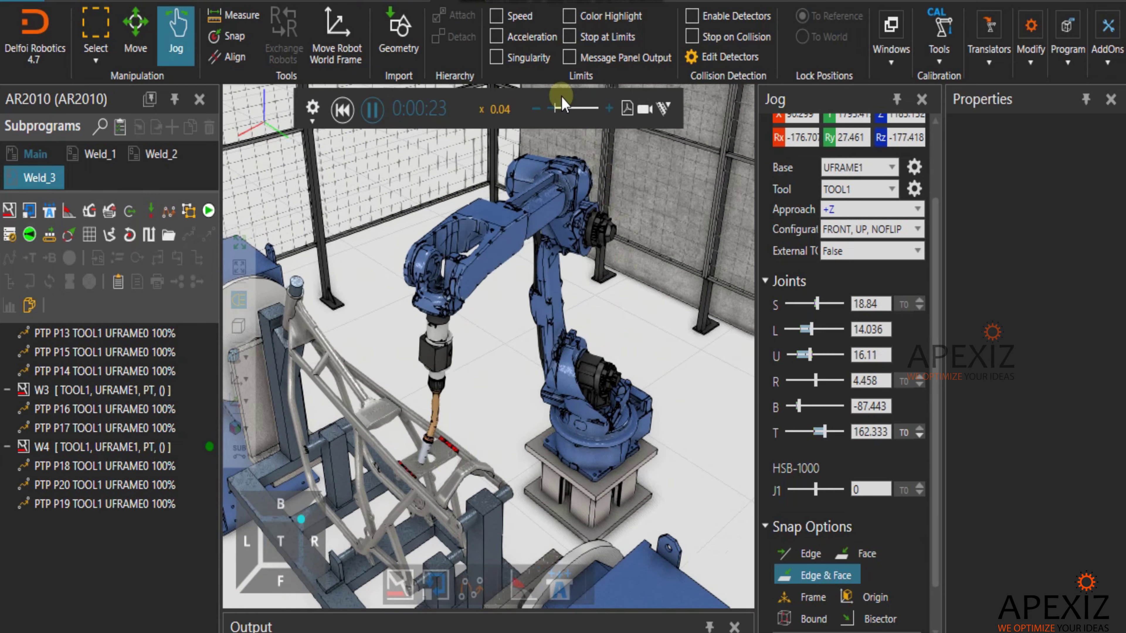